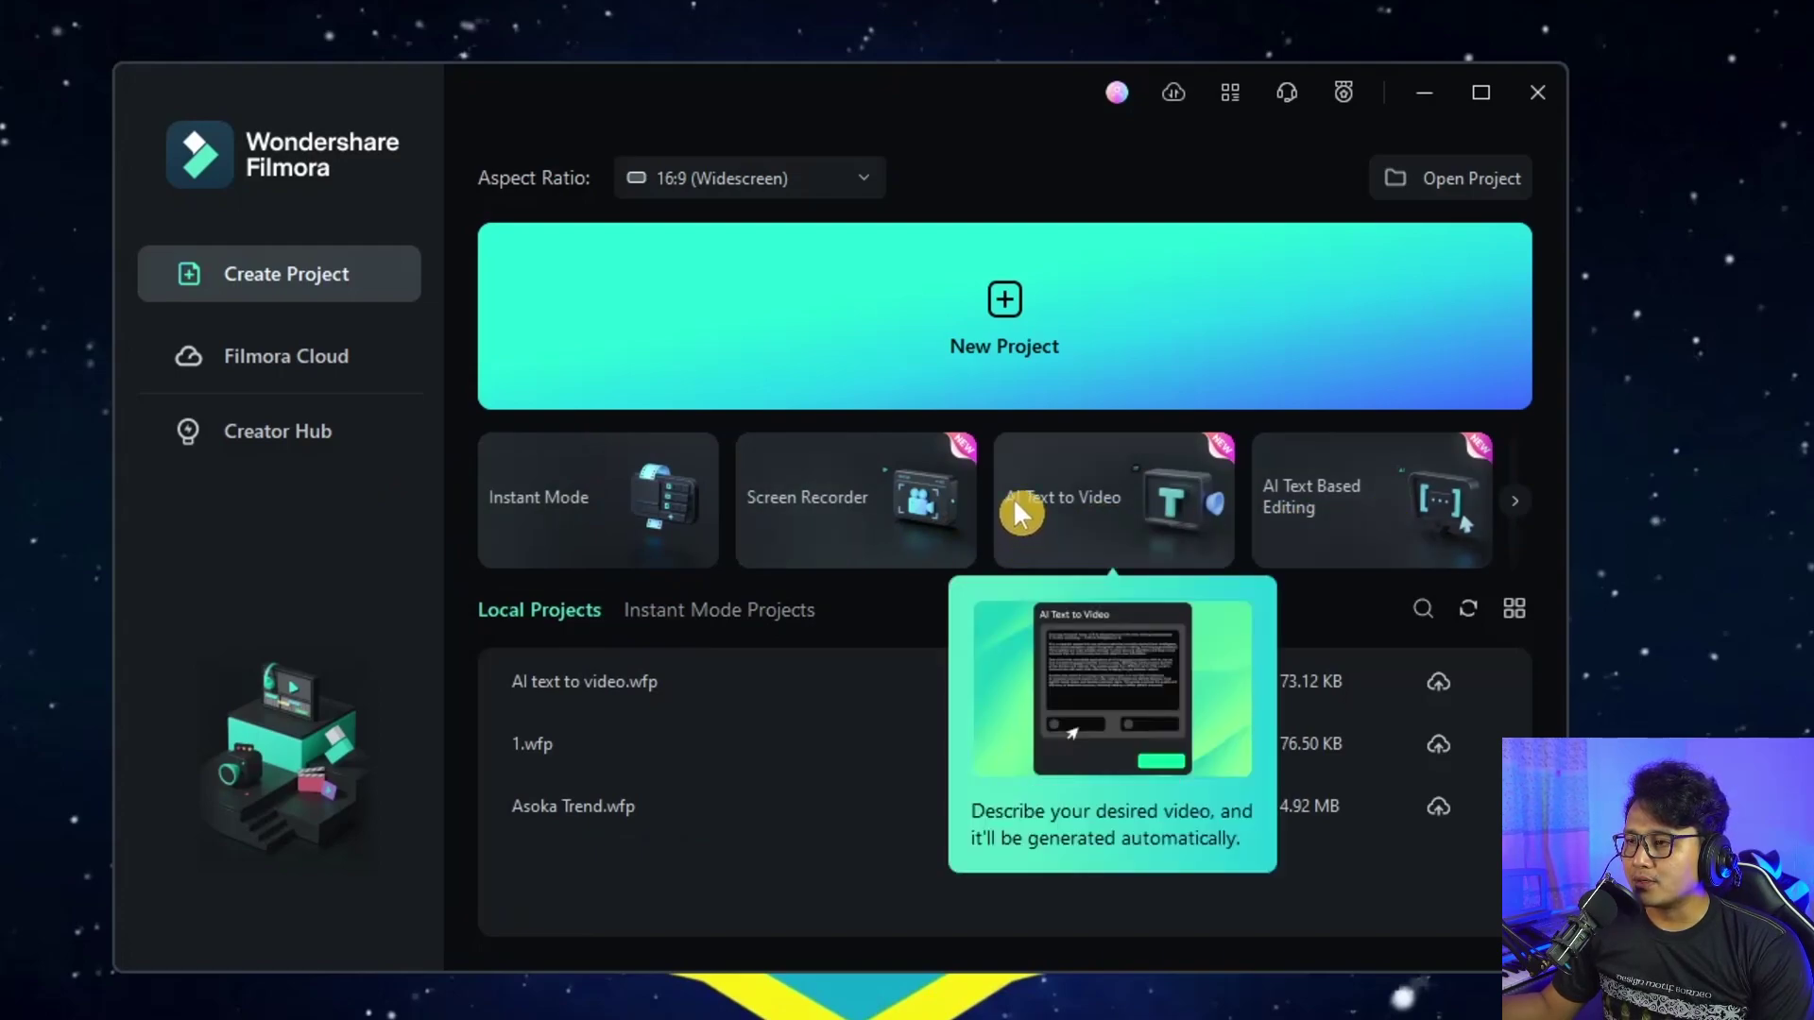
Open the AI Copywriting tool from the start screen's feature cards.
scroll(1424, 518, down, 5)
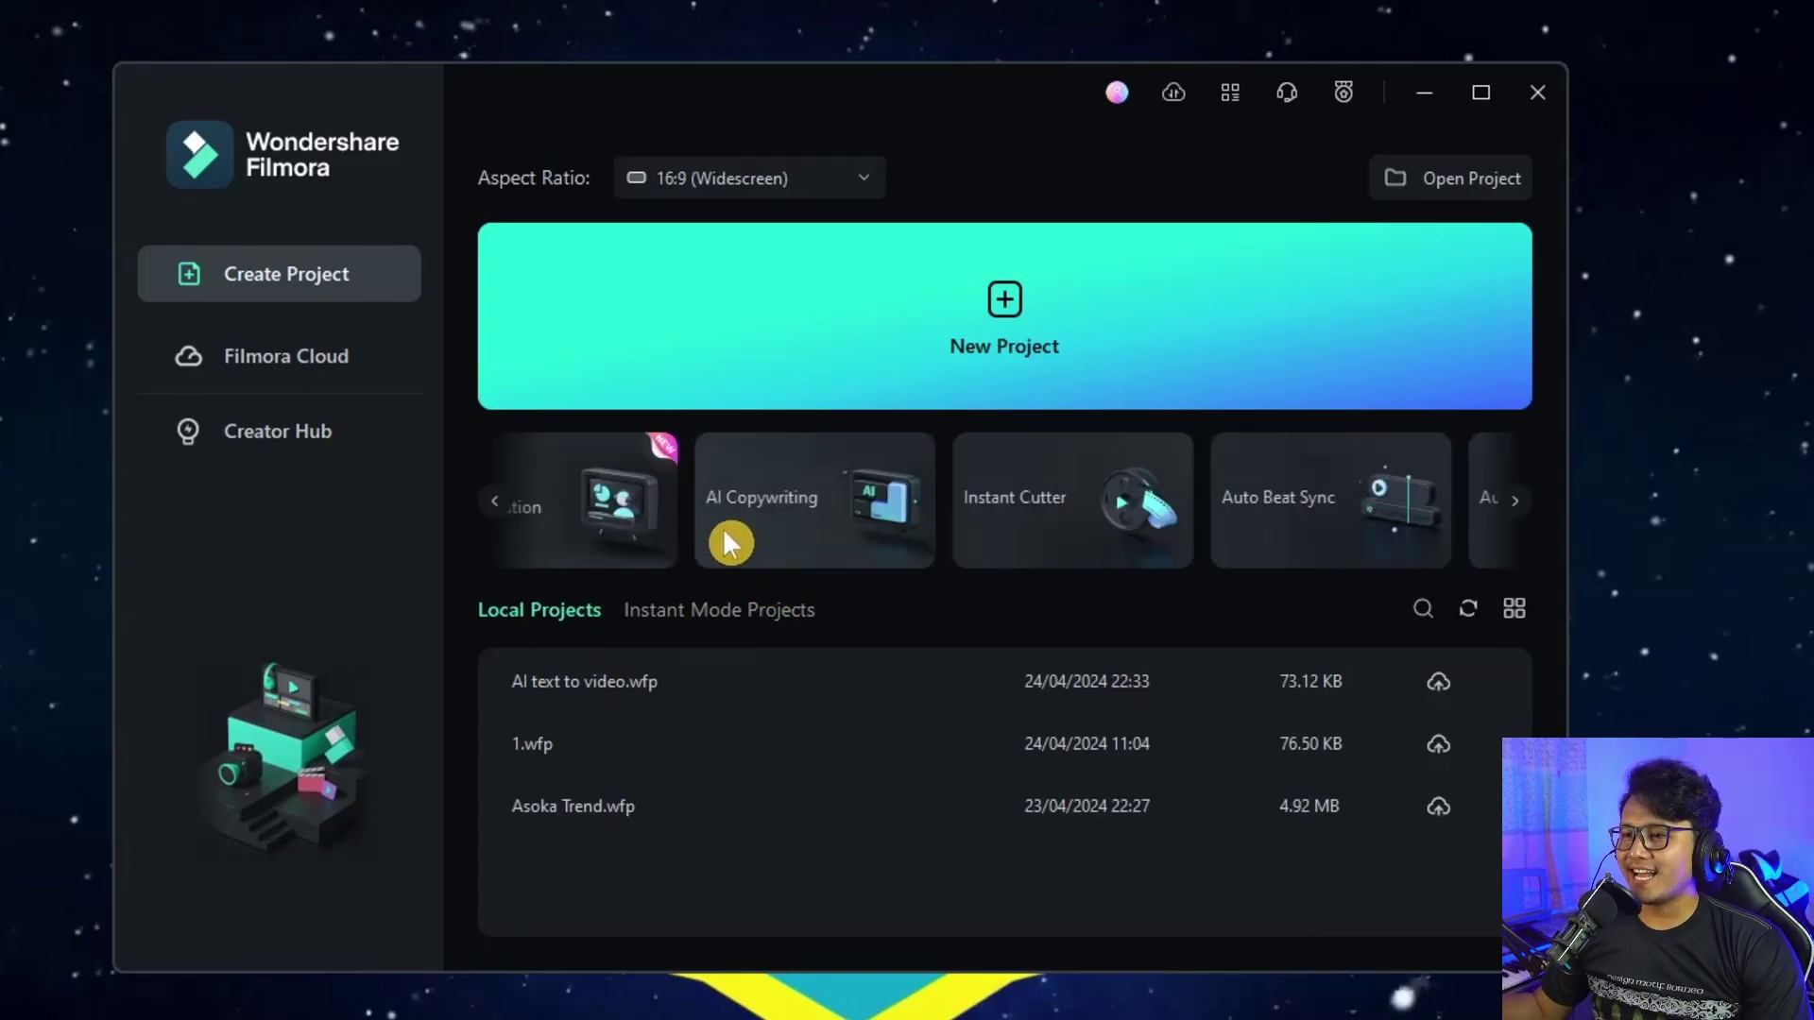
mouse_move(725, 517)
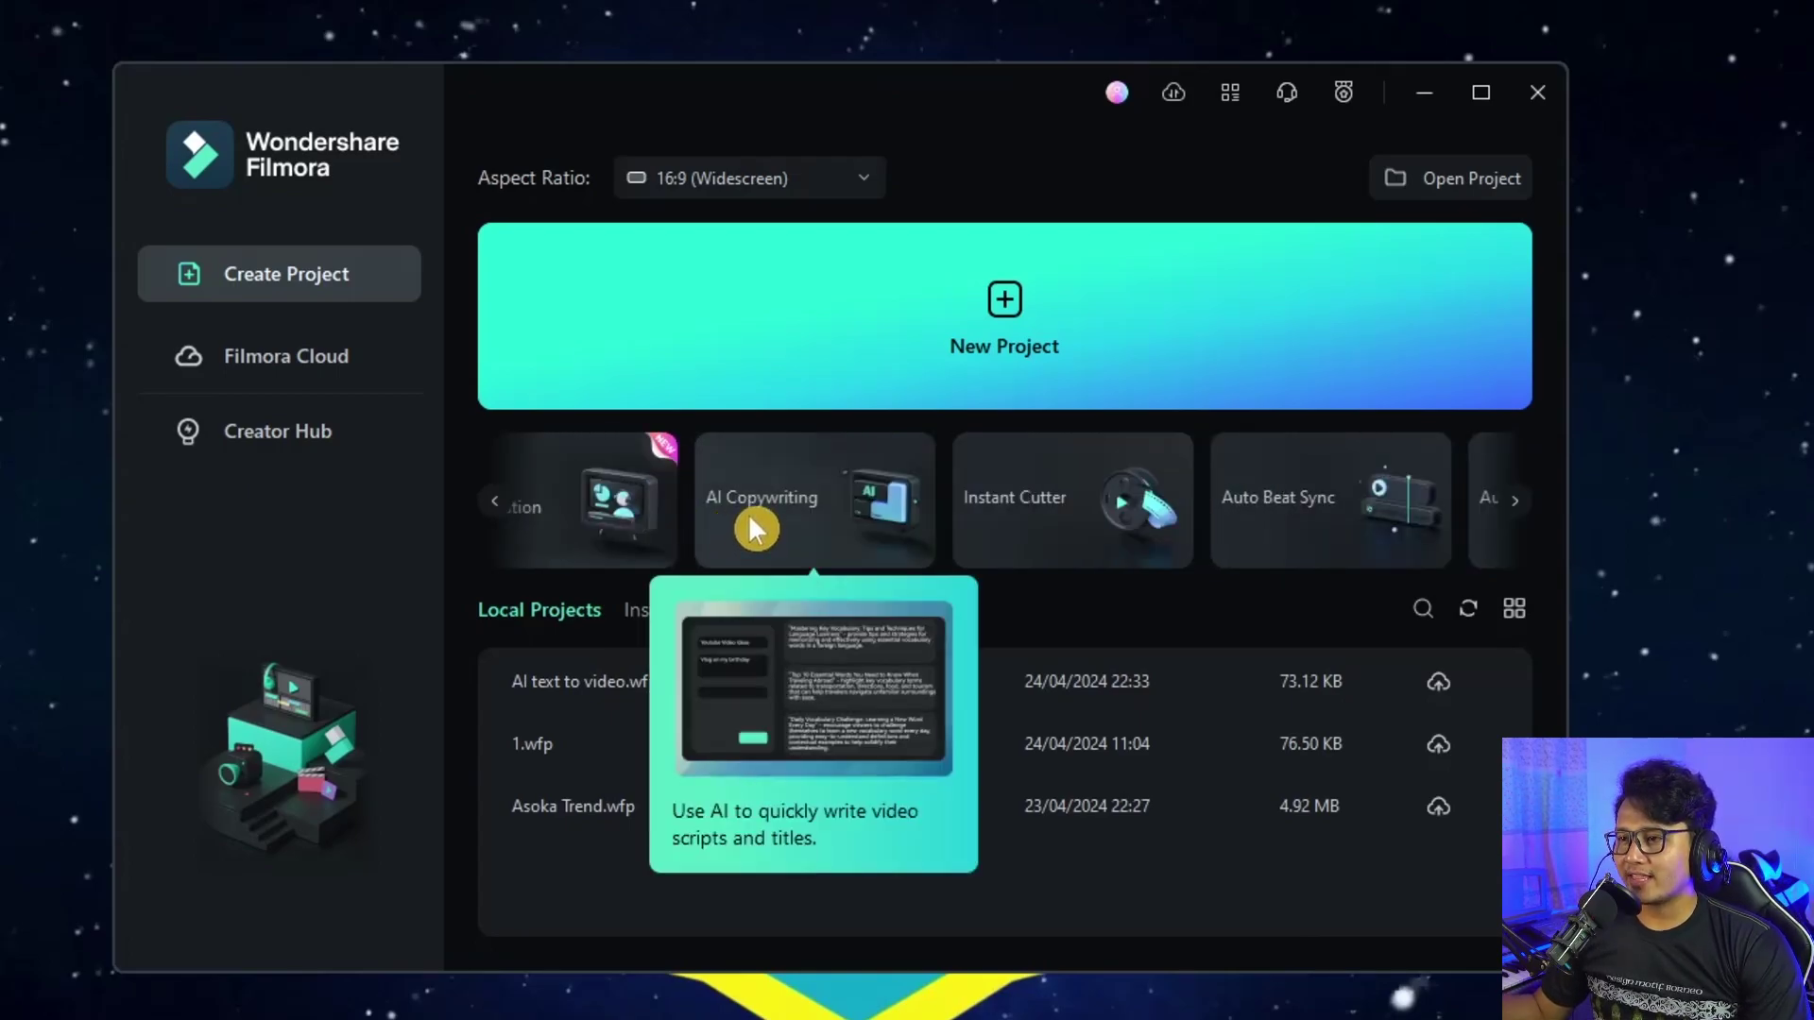
click(776, 522)
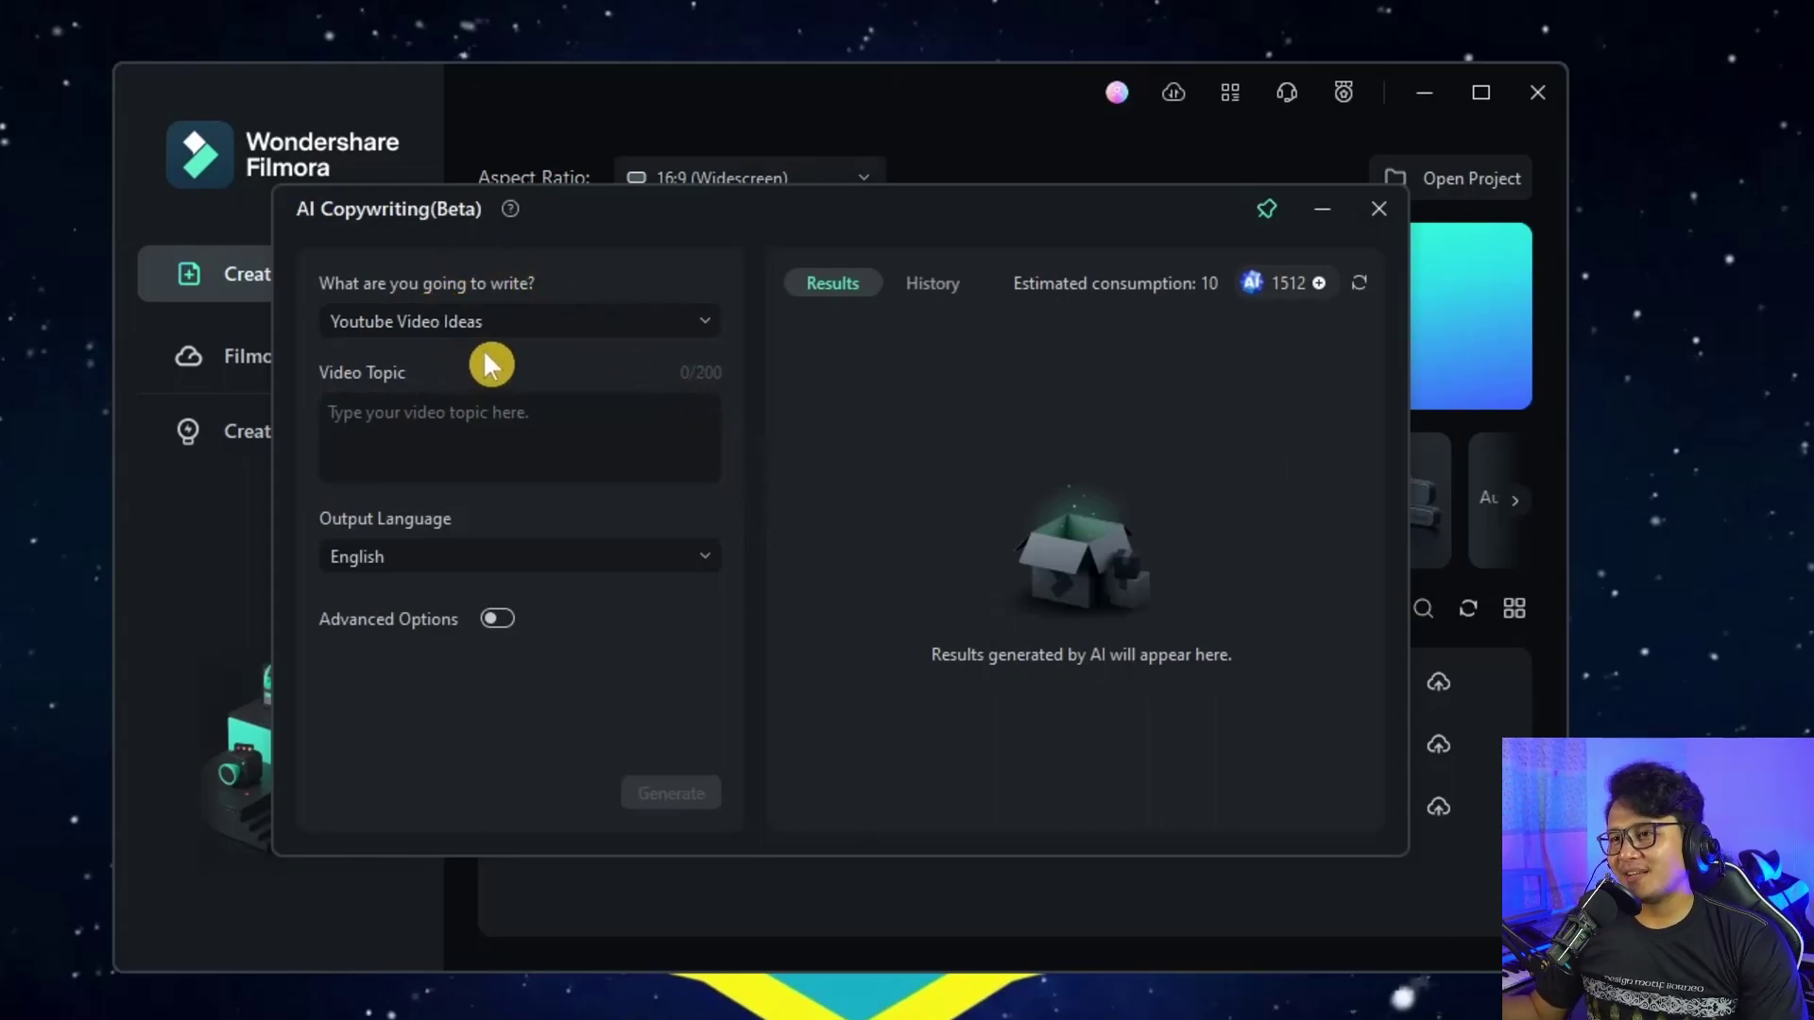
Review the kinds of text the AI can write and choose Video Oral Script.
click(639, 318)
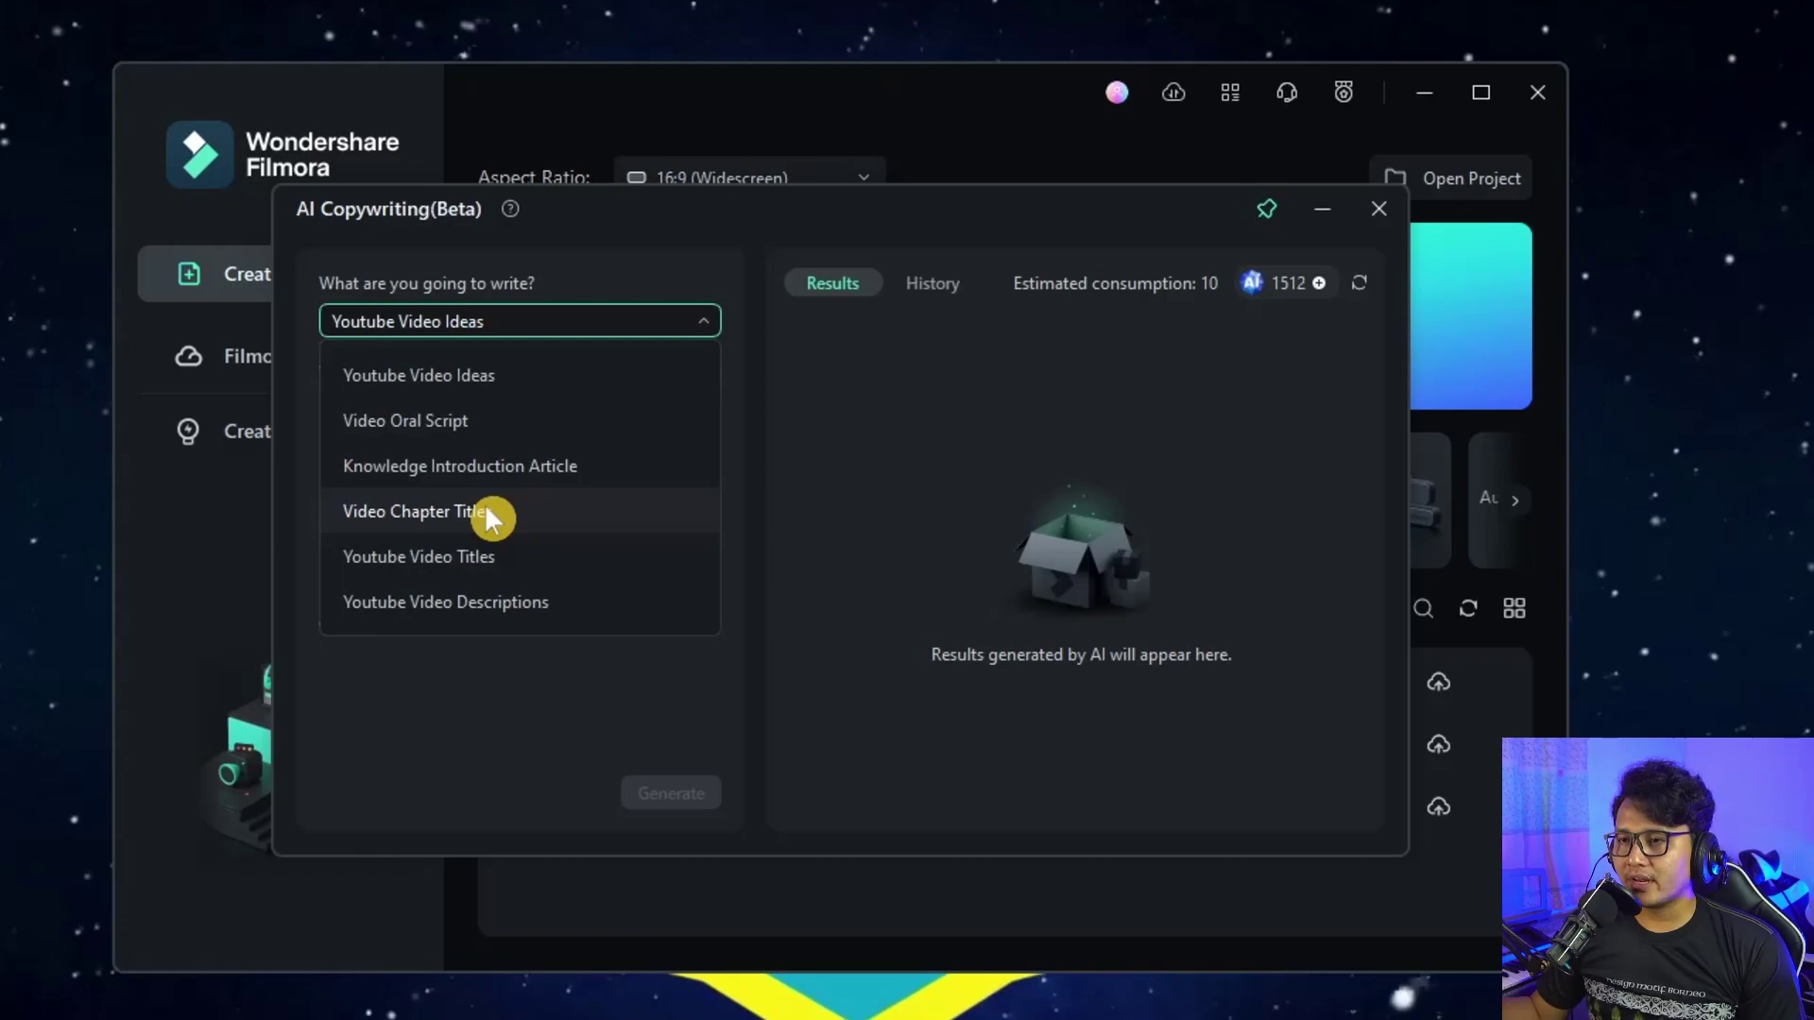
click(386, 383)
click(494, 321)
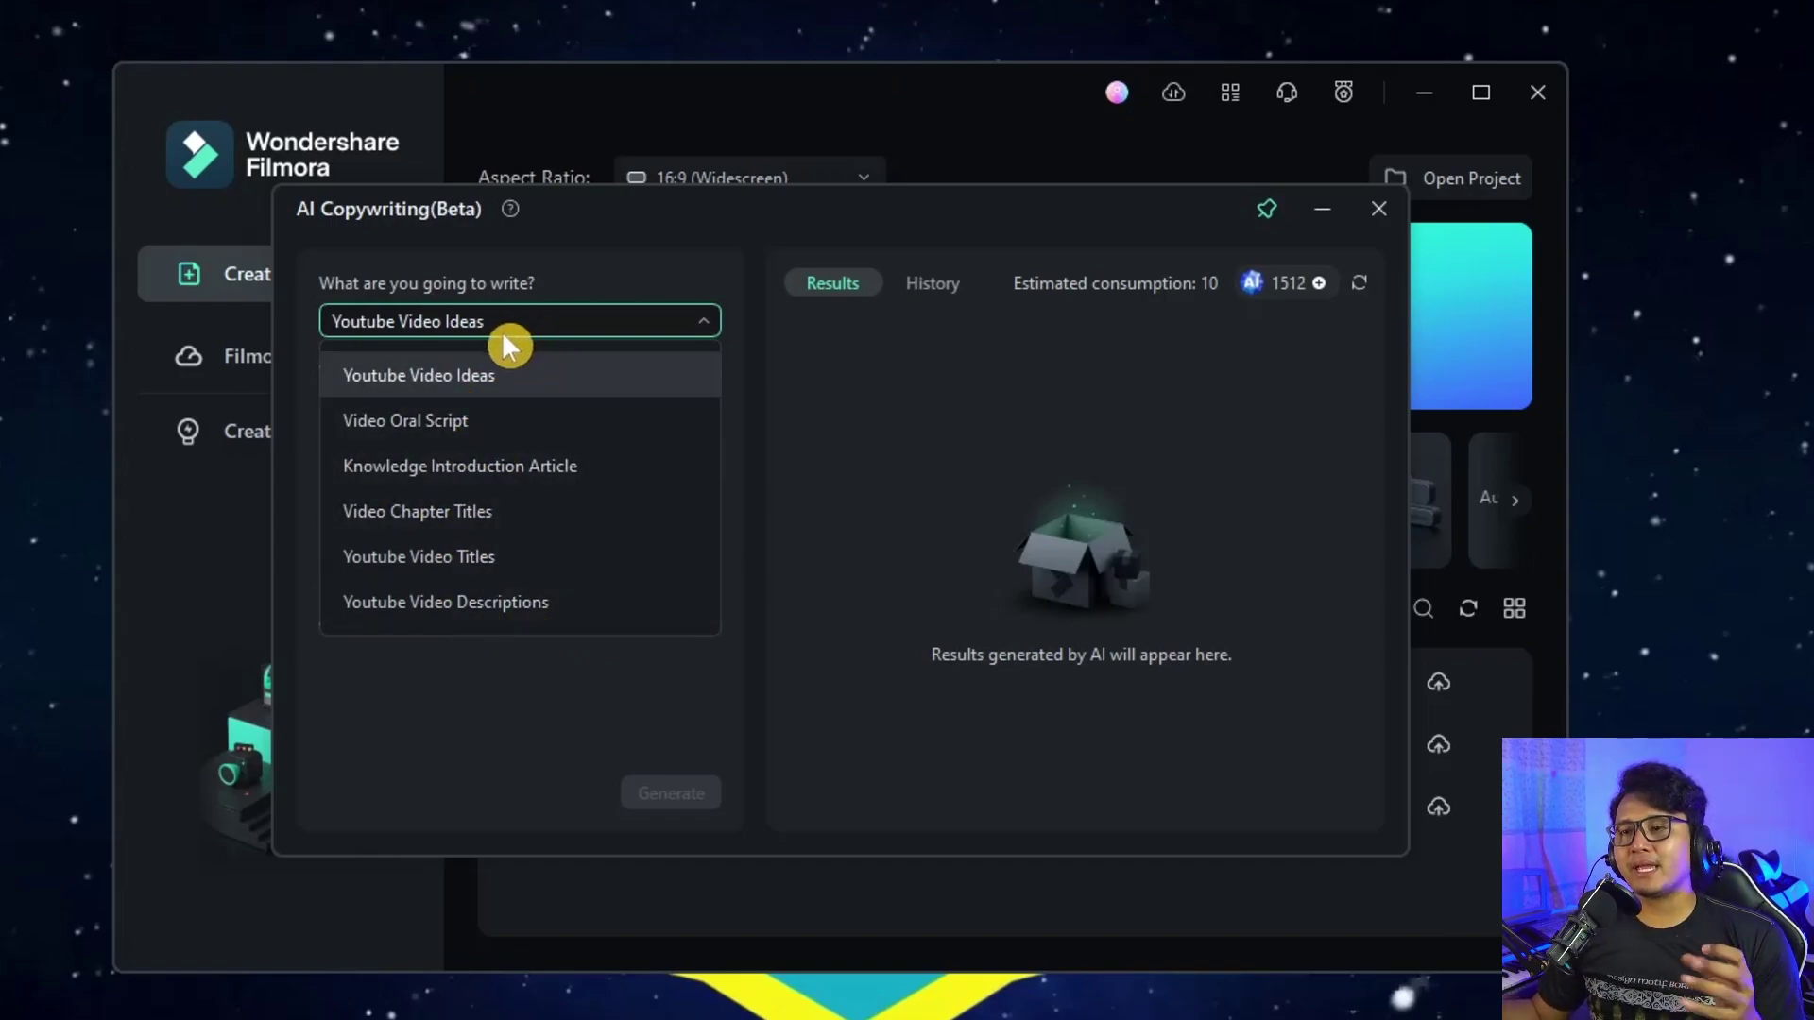
click(406, 425)
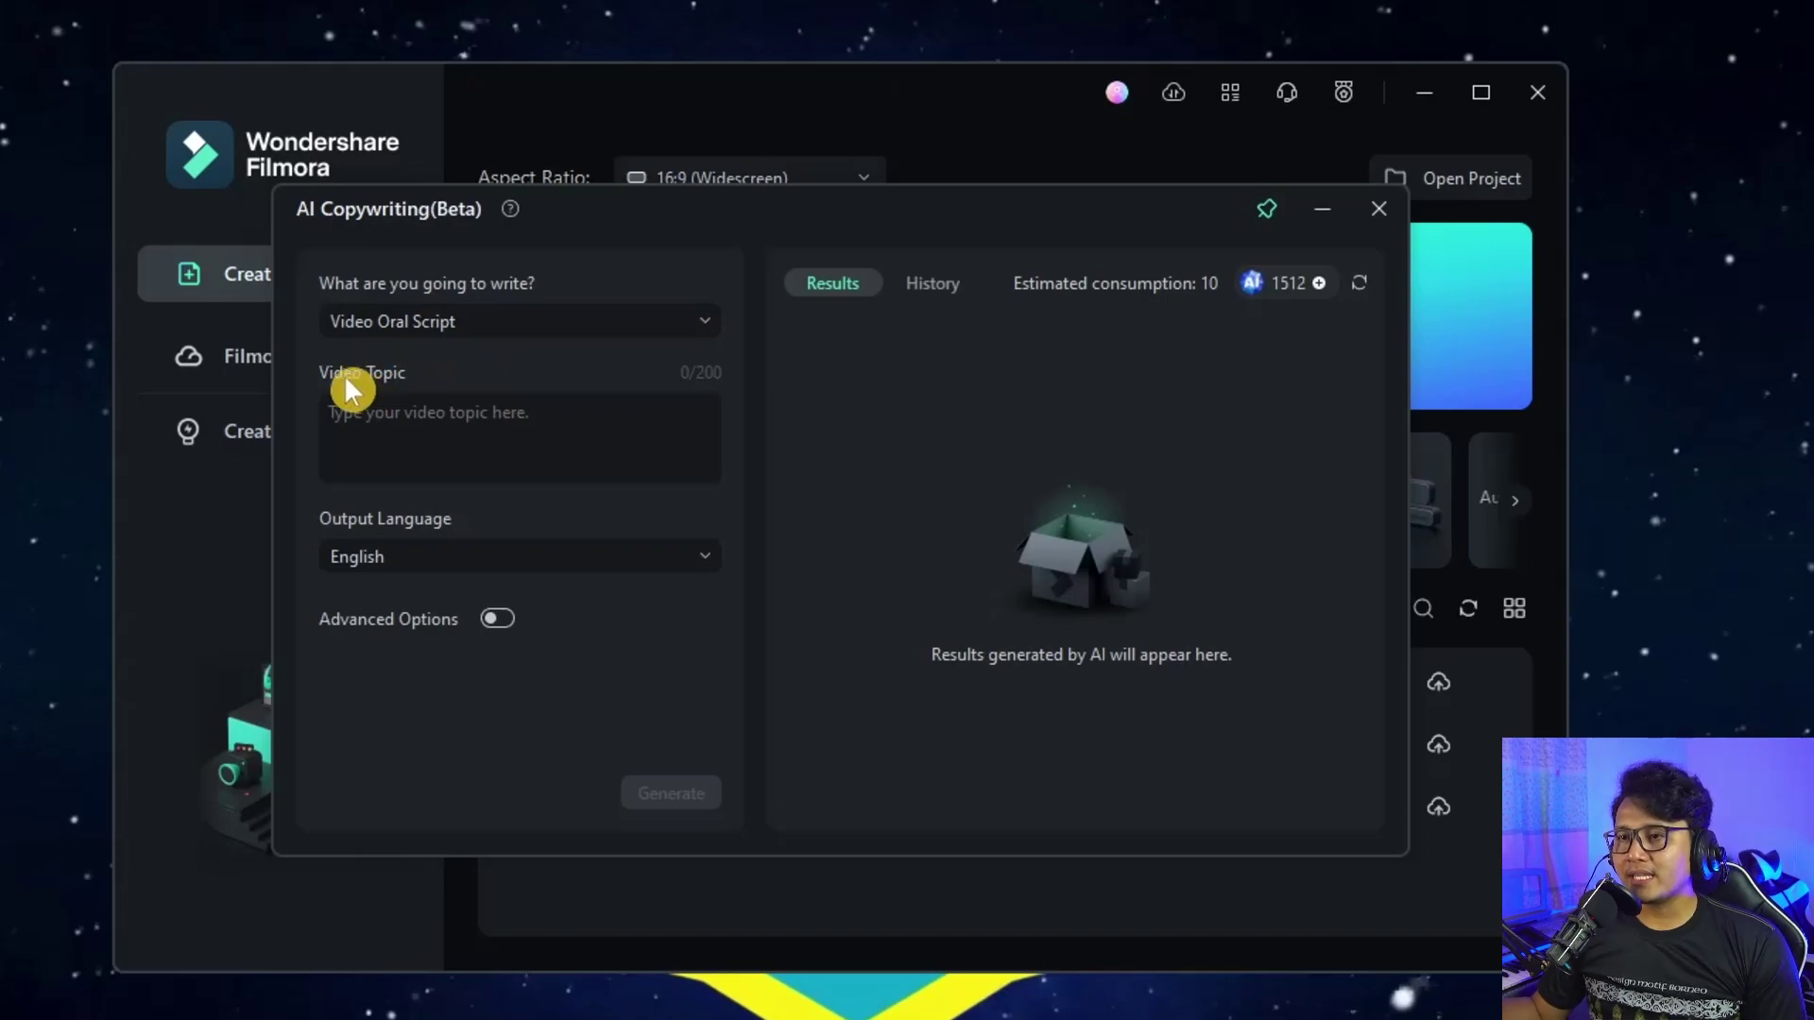
click(416, 411)
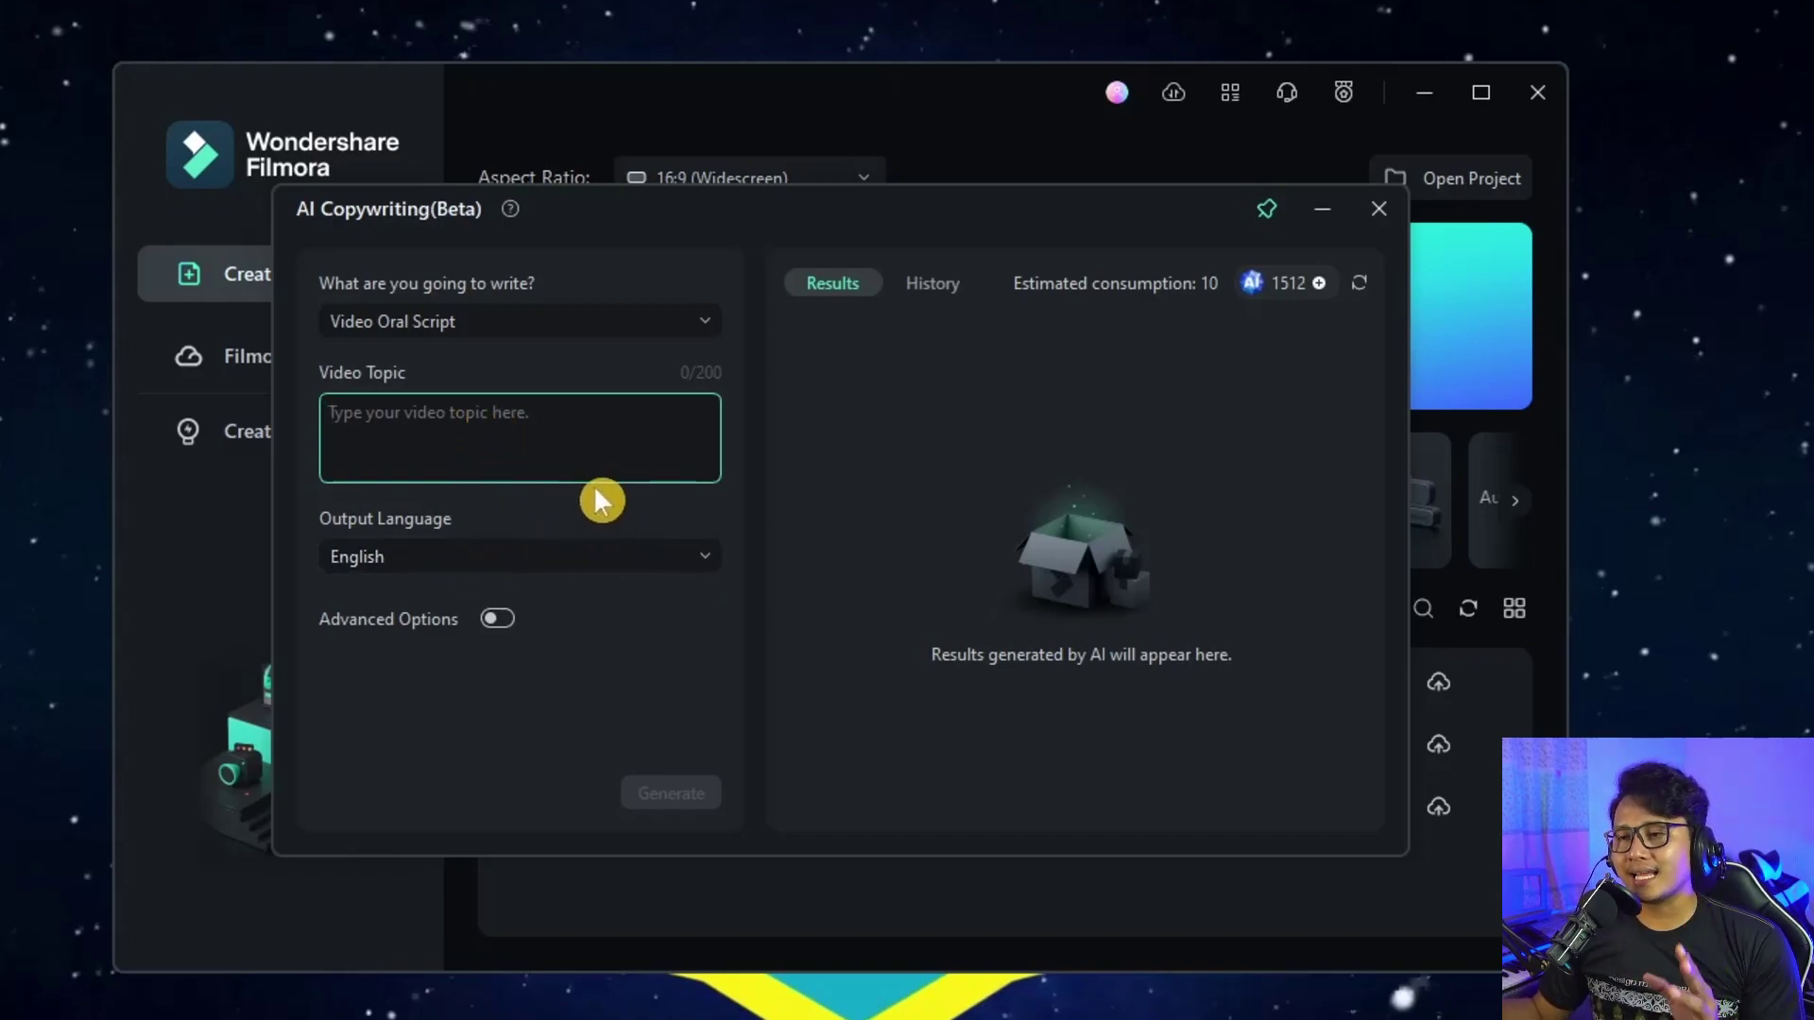
Set the output language to bahasa Indonesia and enable the advanced options with 1 result.
click(623, 557)
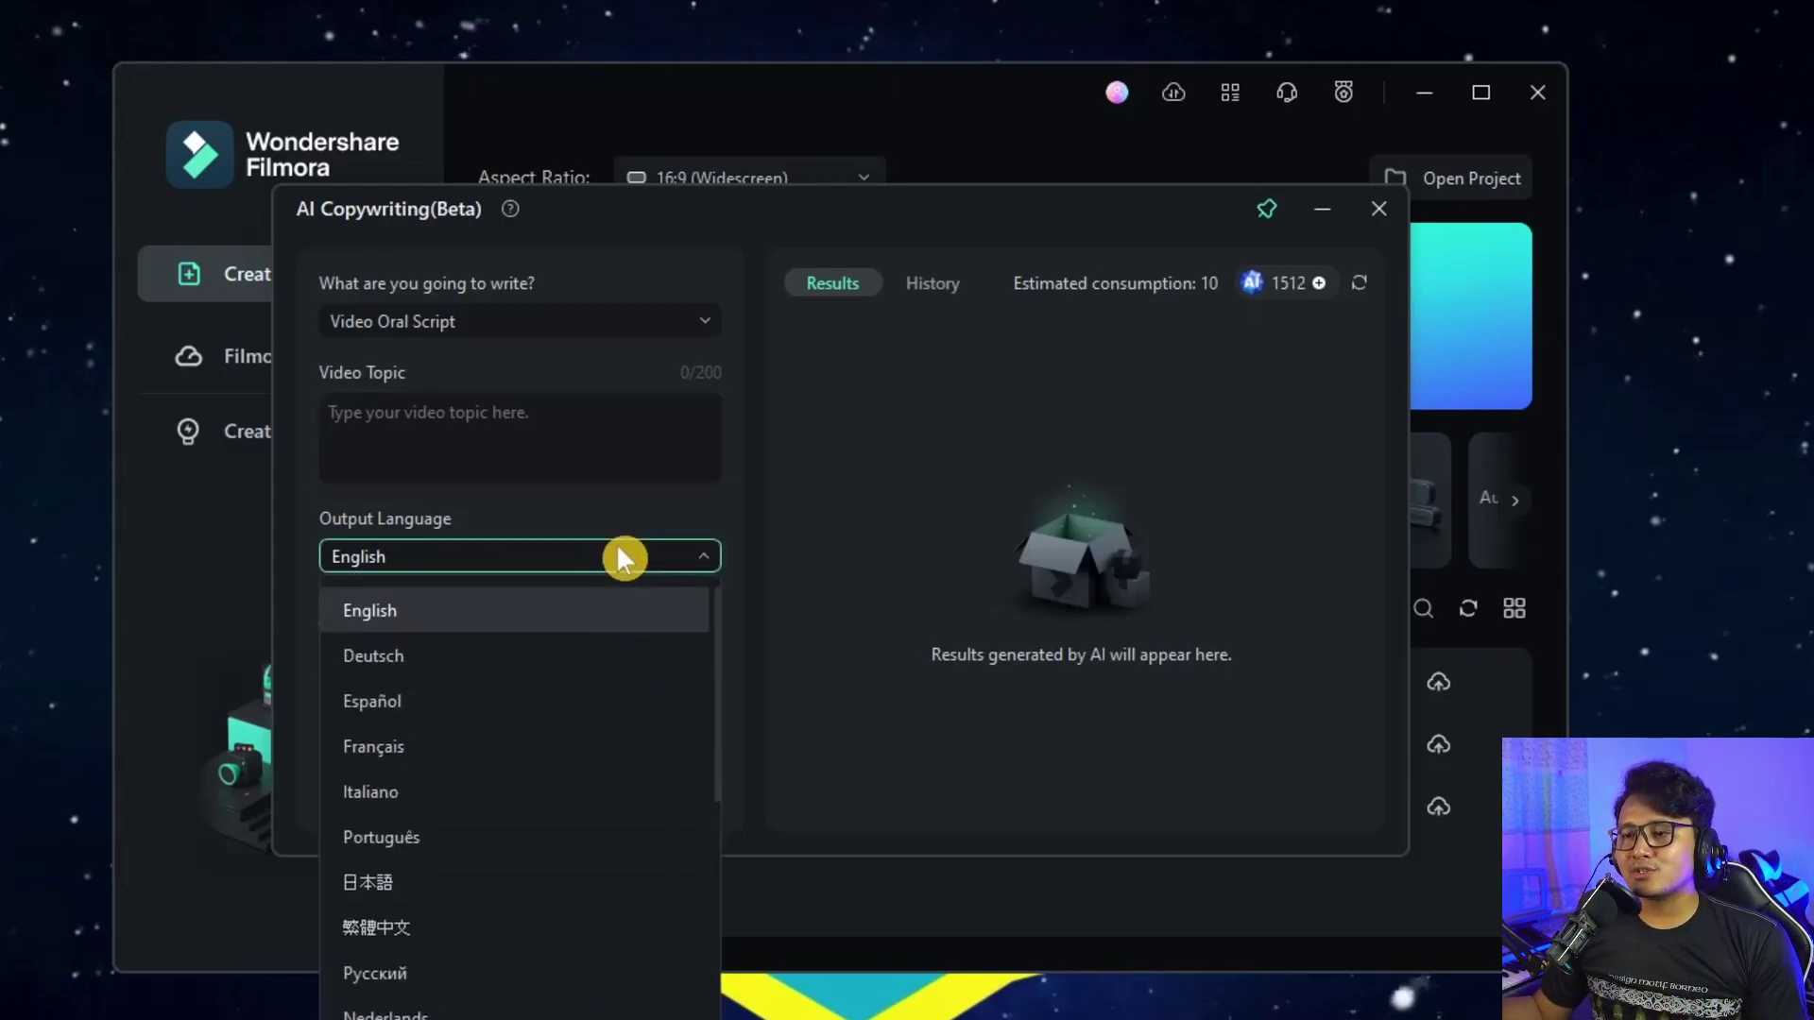
scroll(607, 619, down, 5)
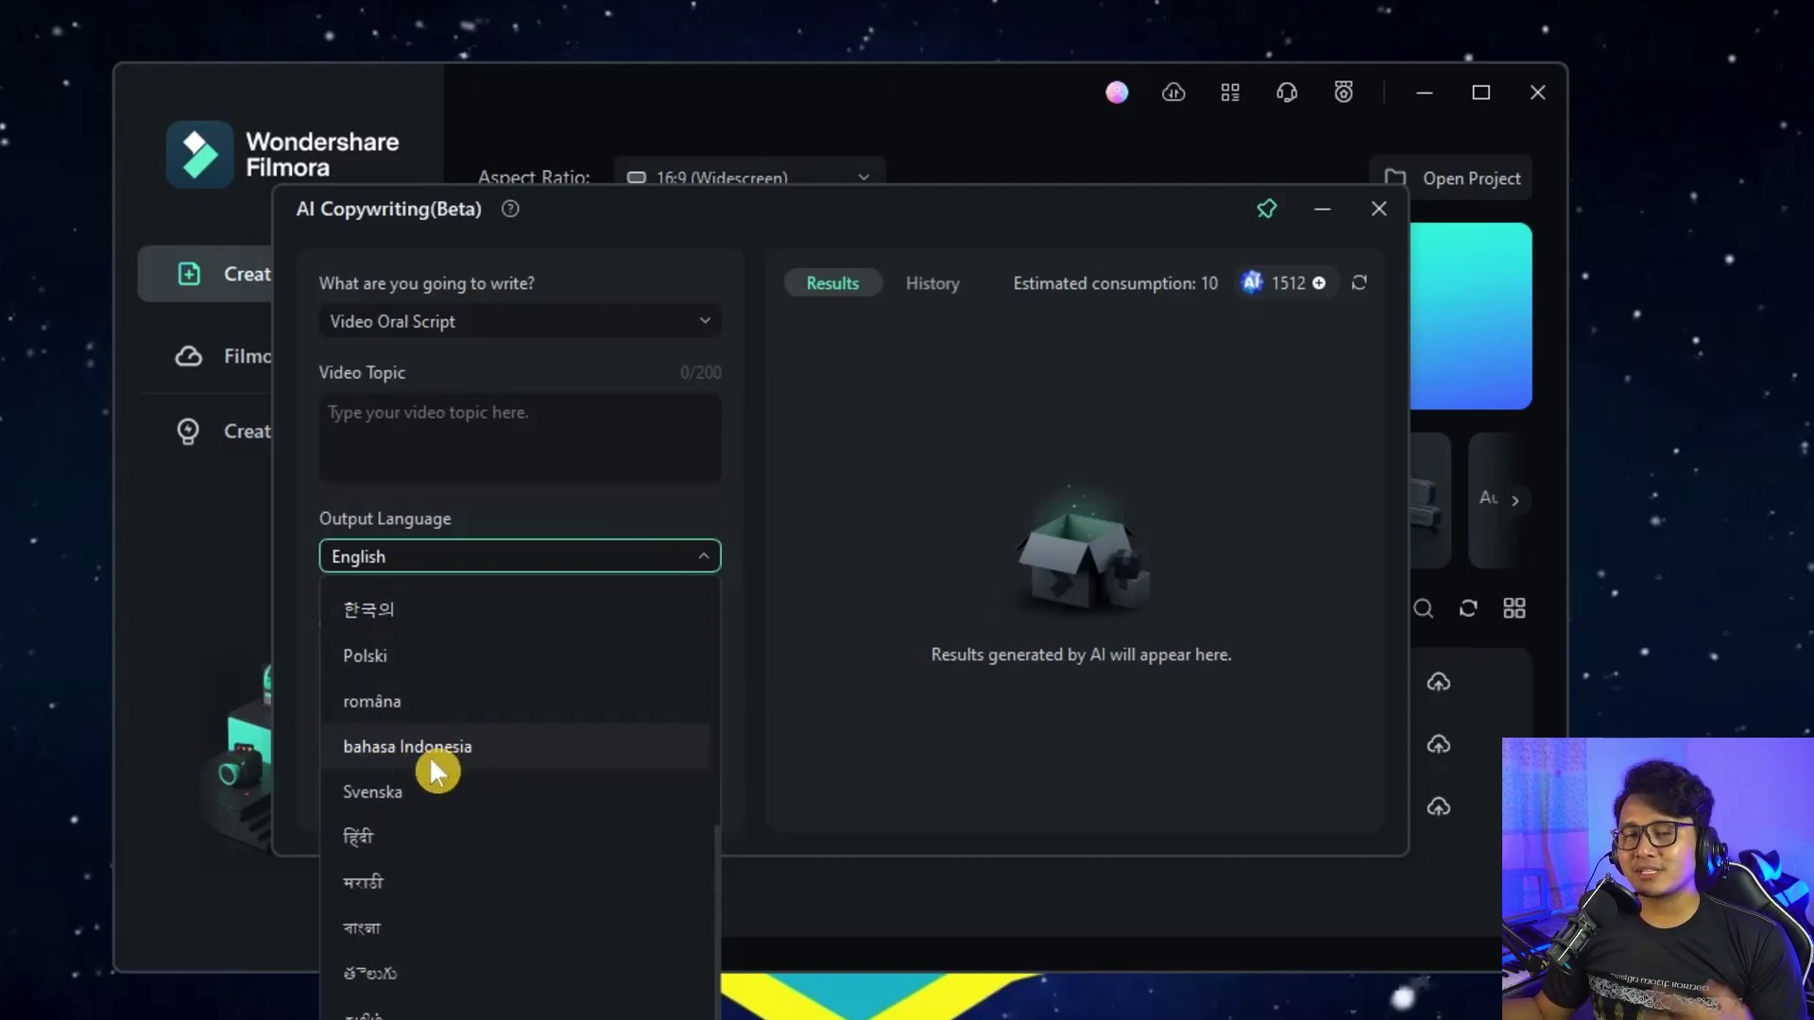
click(444, 742)
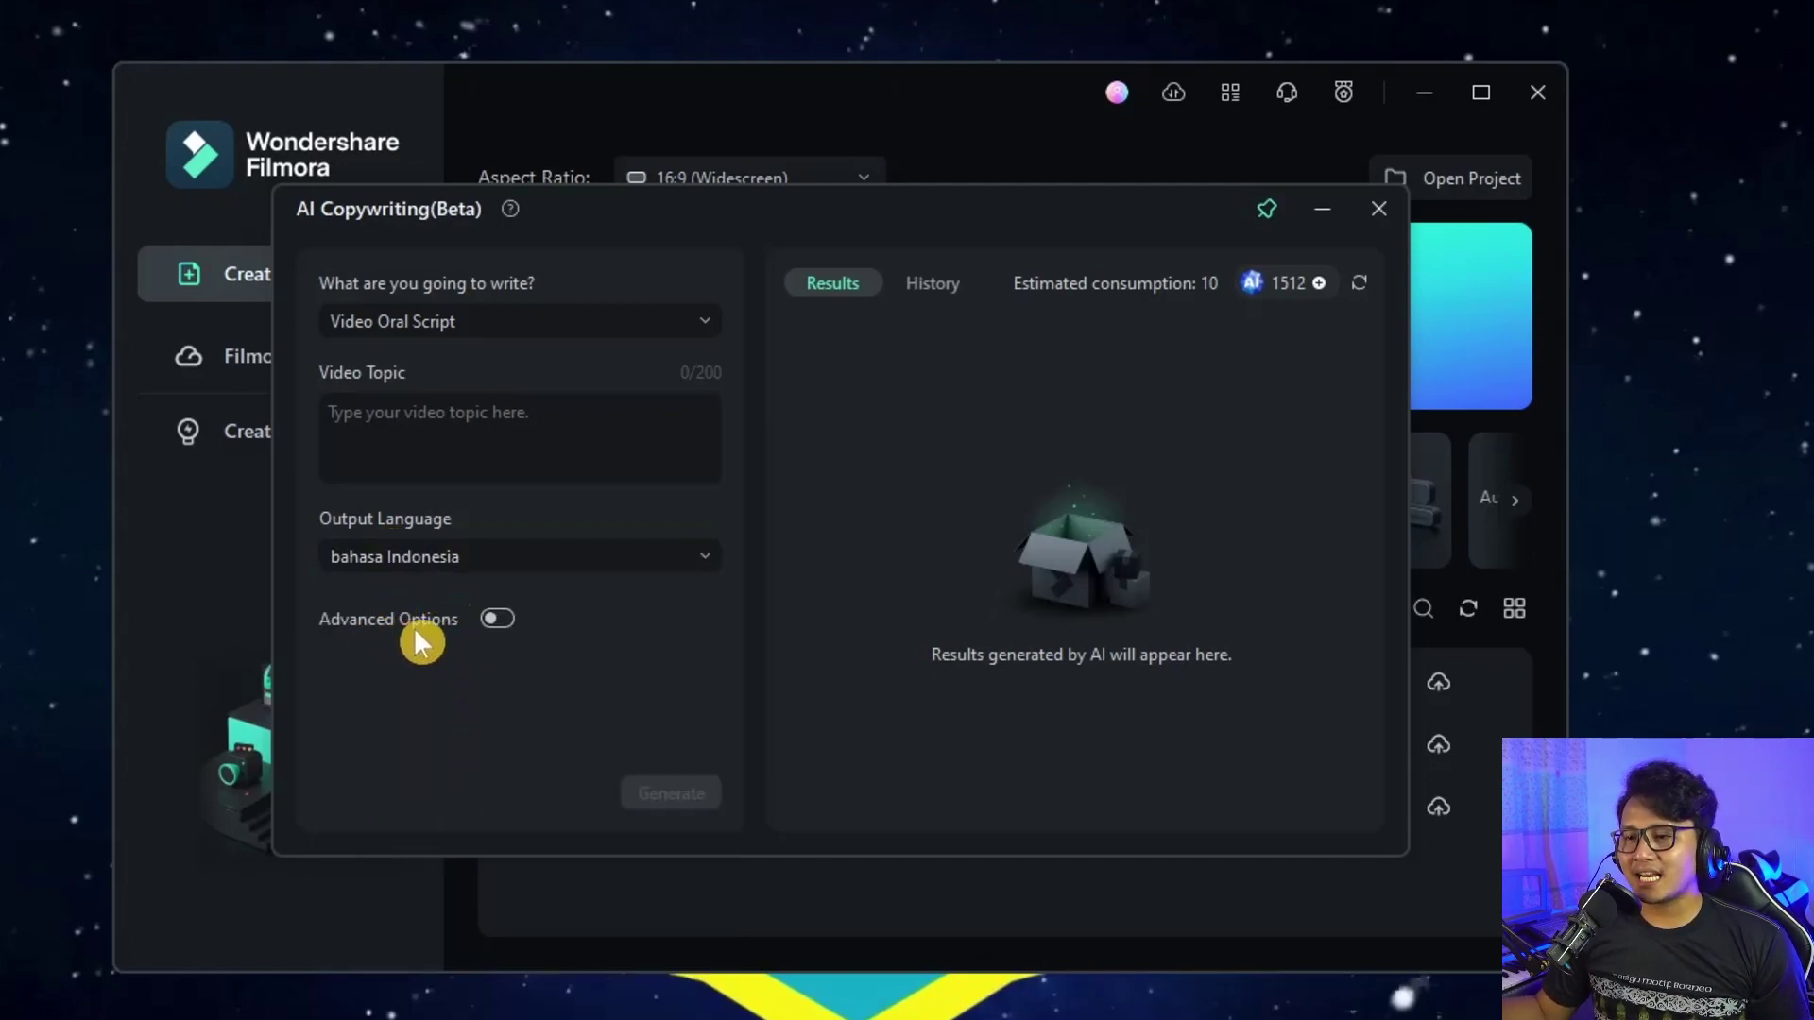
click(498, 620)
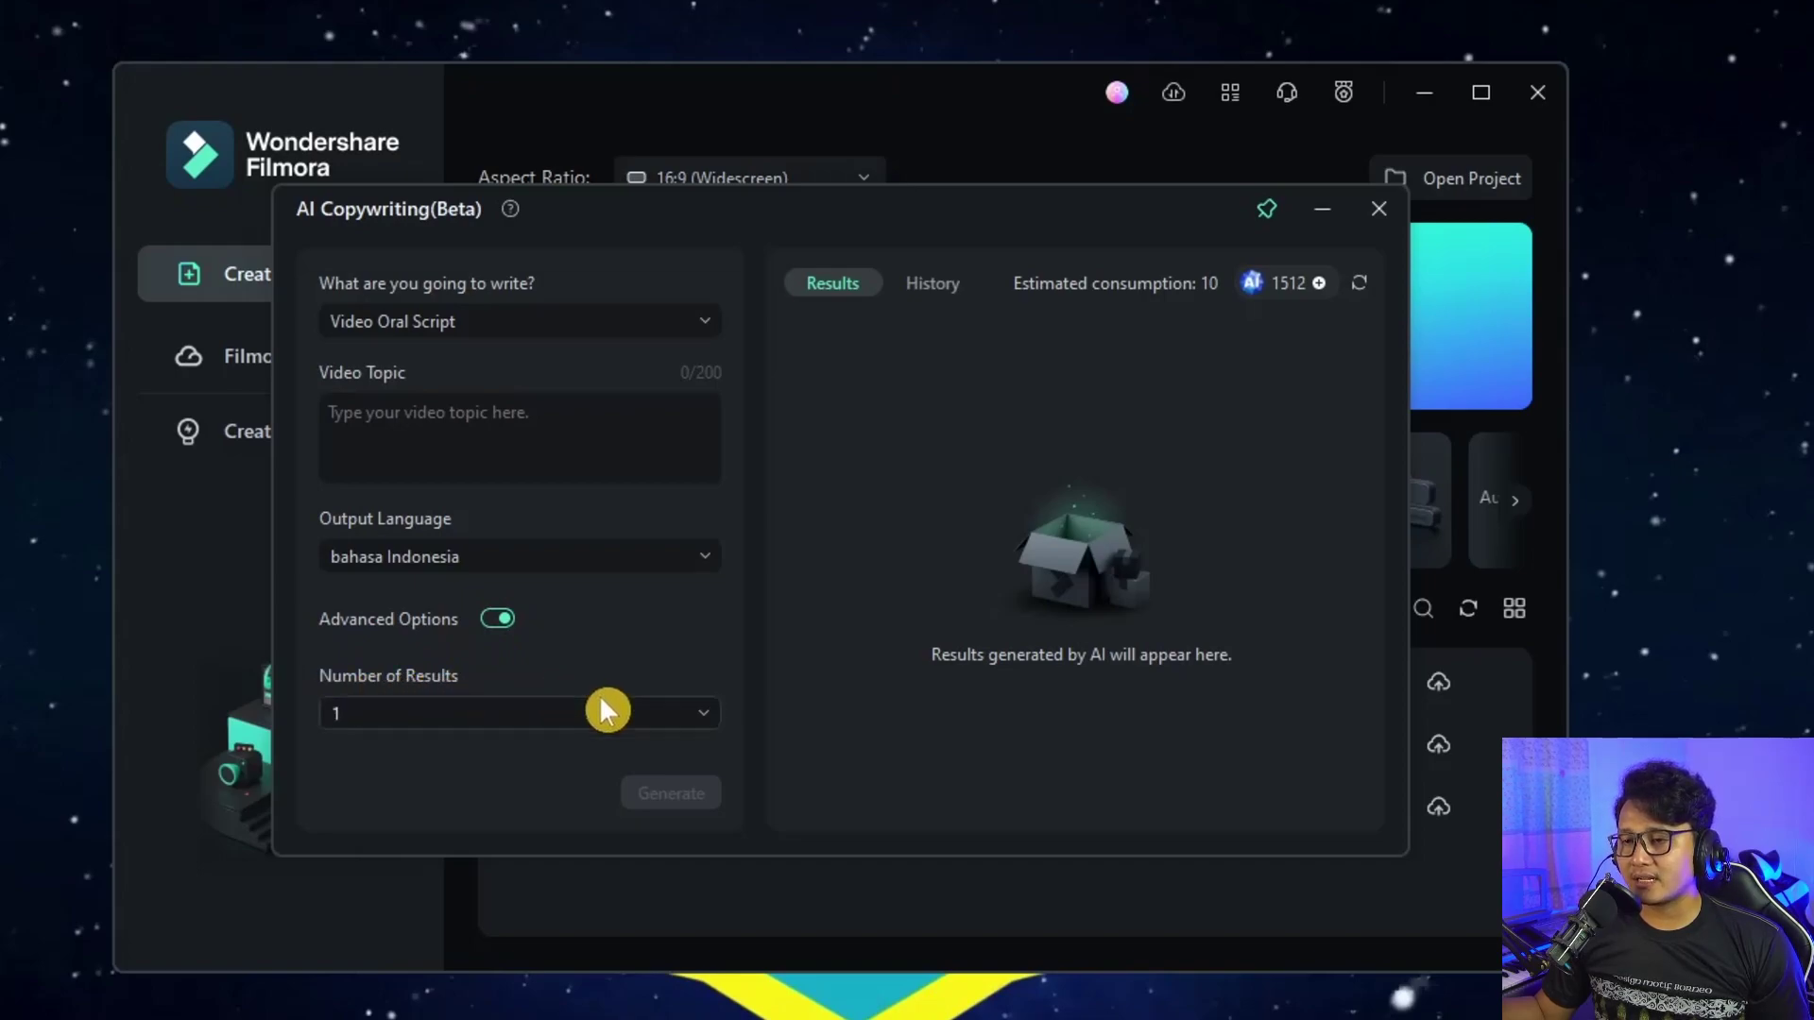
click(646, 711)
click(433, 759)
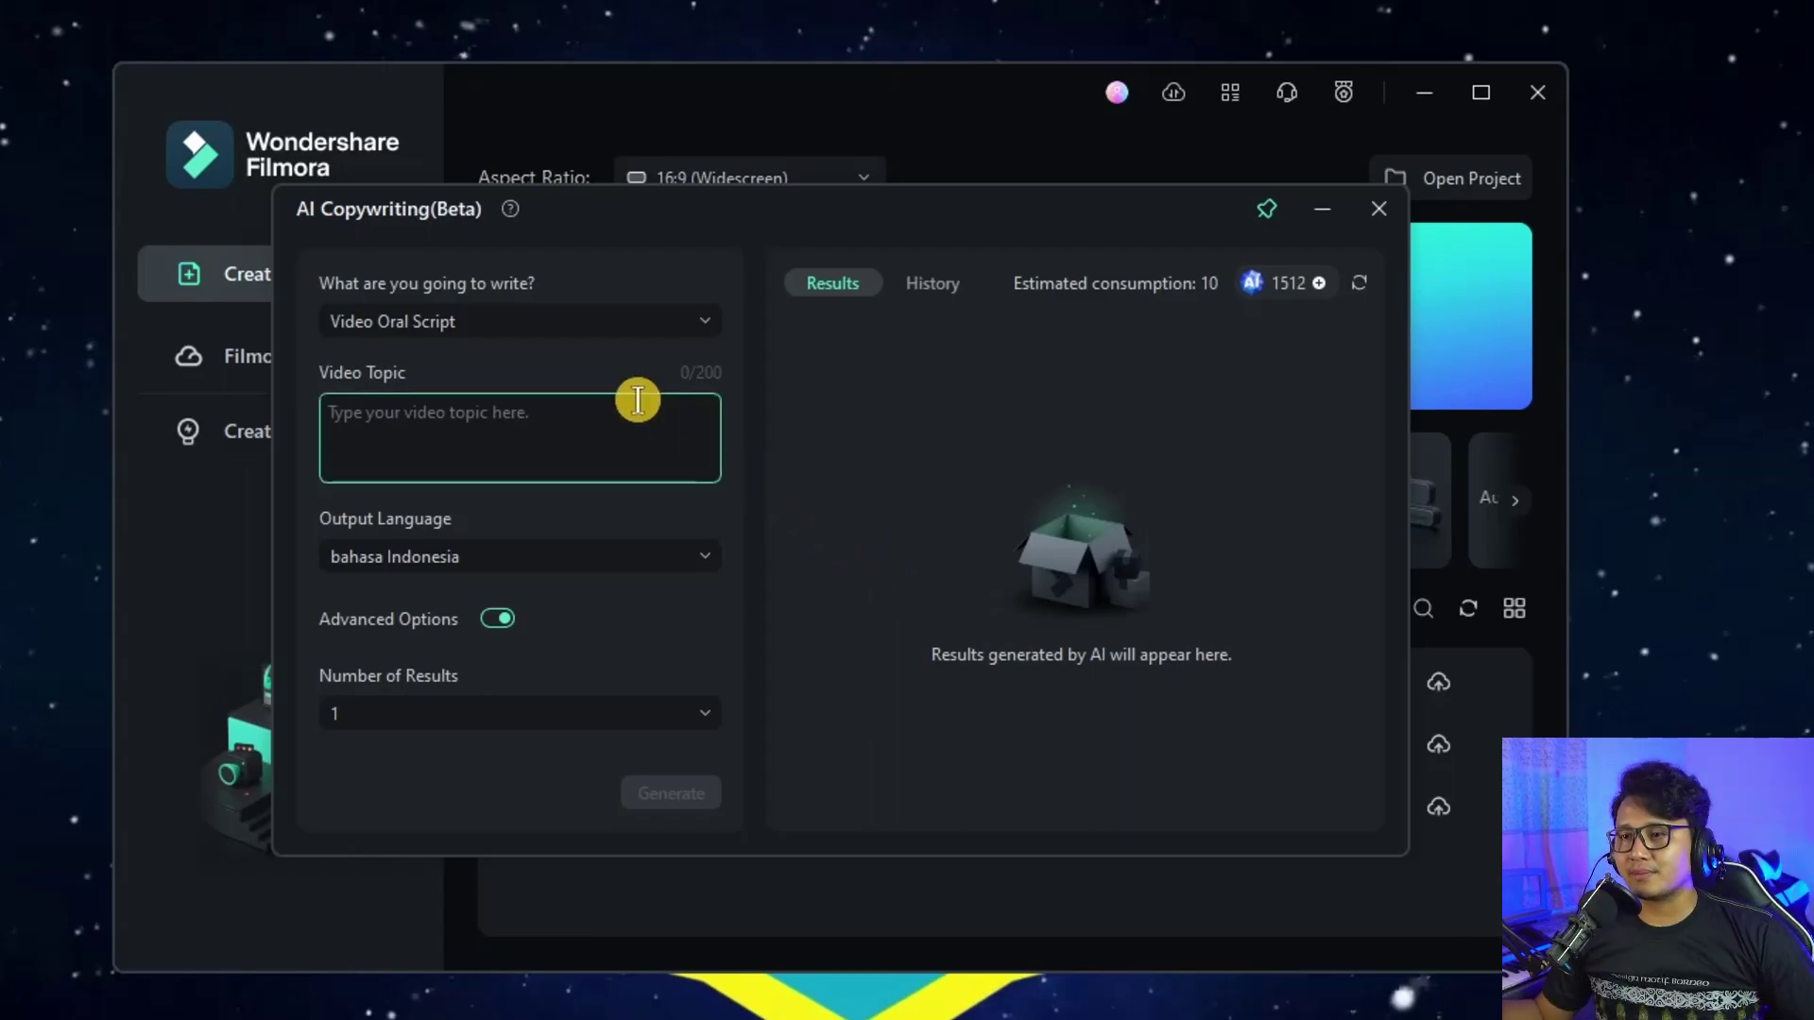
Switch the writing type to Youtube Video Ideas and set the number of results to 10.
click(625, 326)
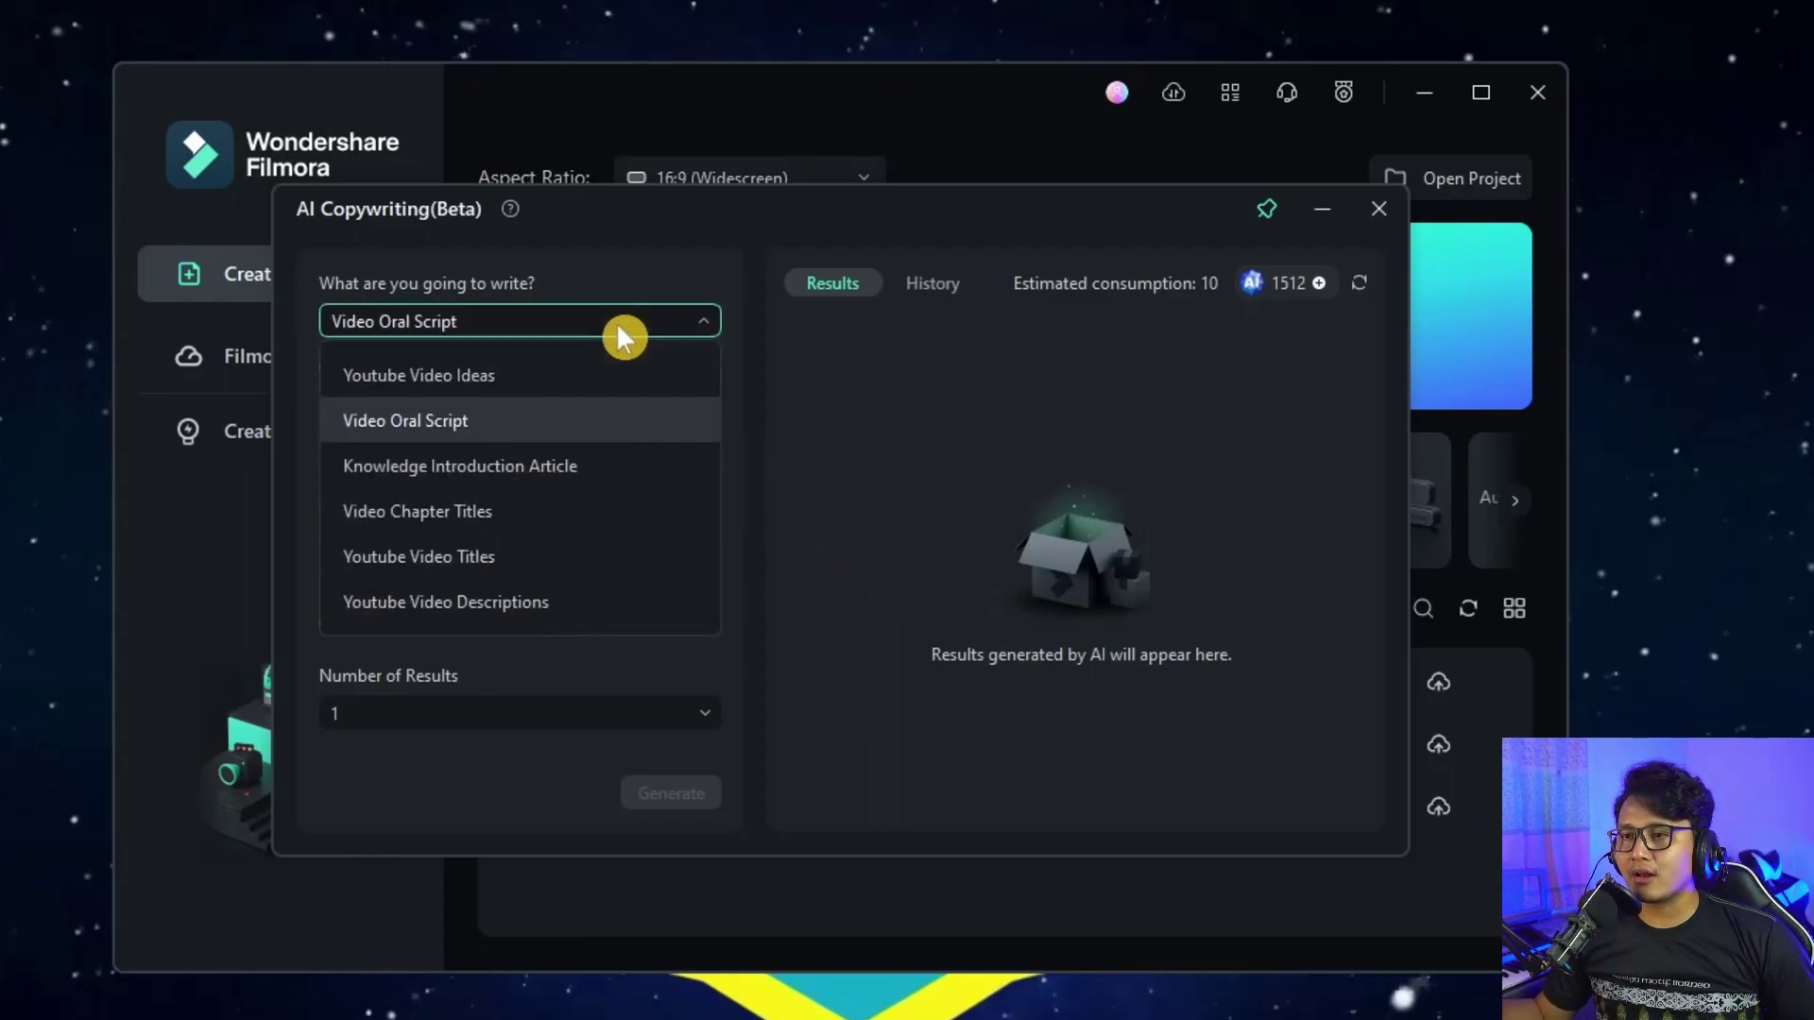
click(453, 377)
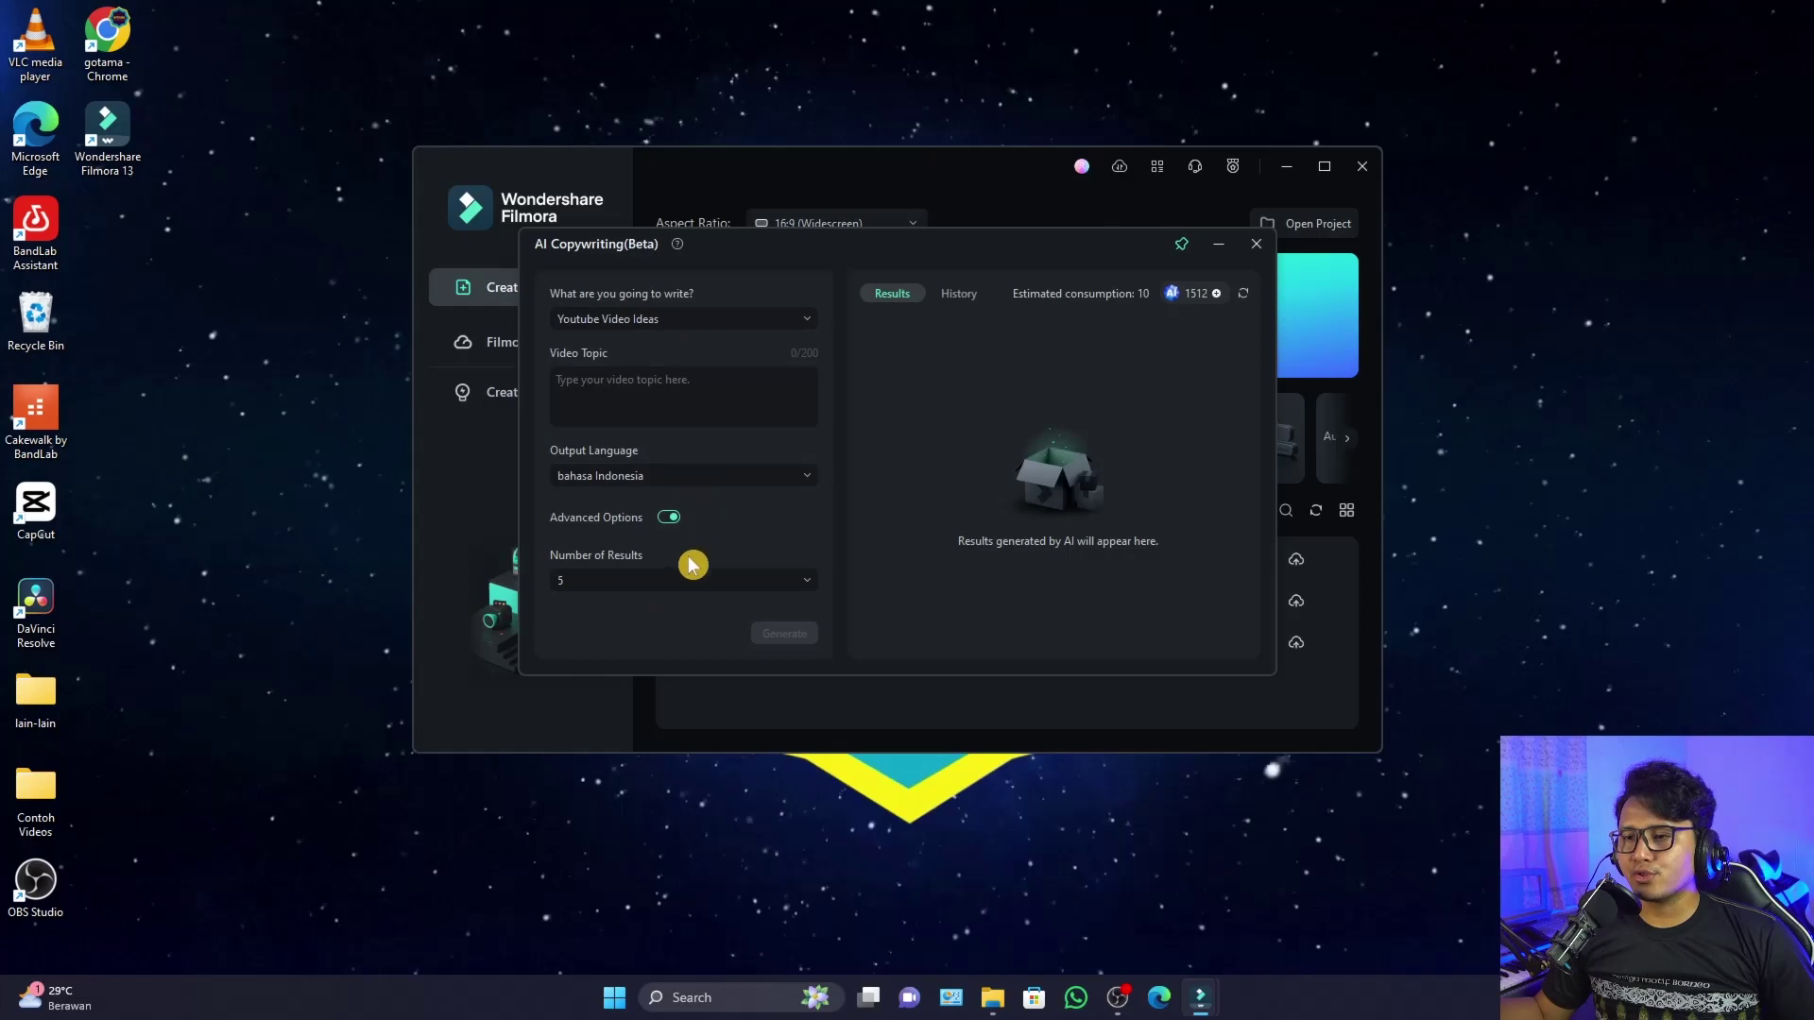
click(648, 580)
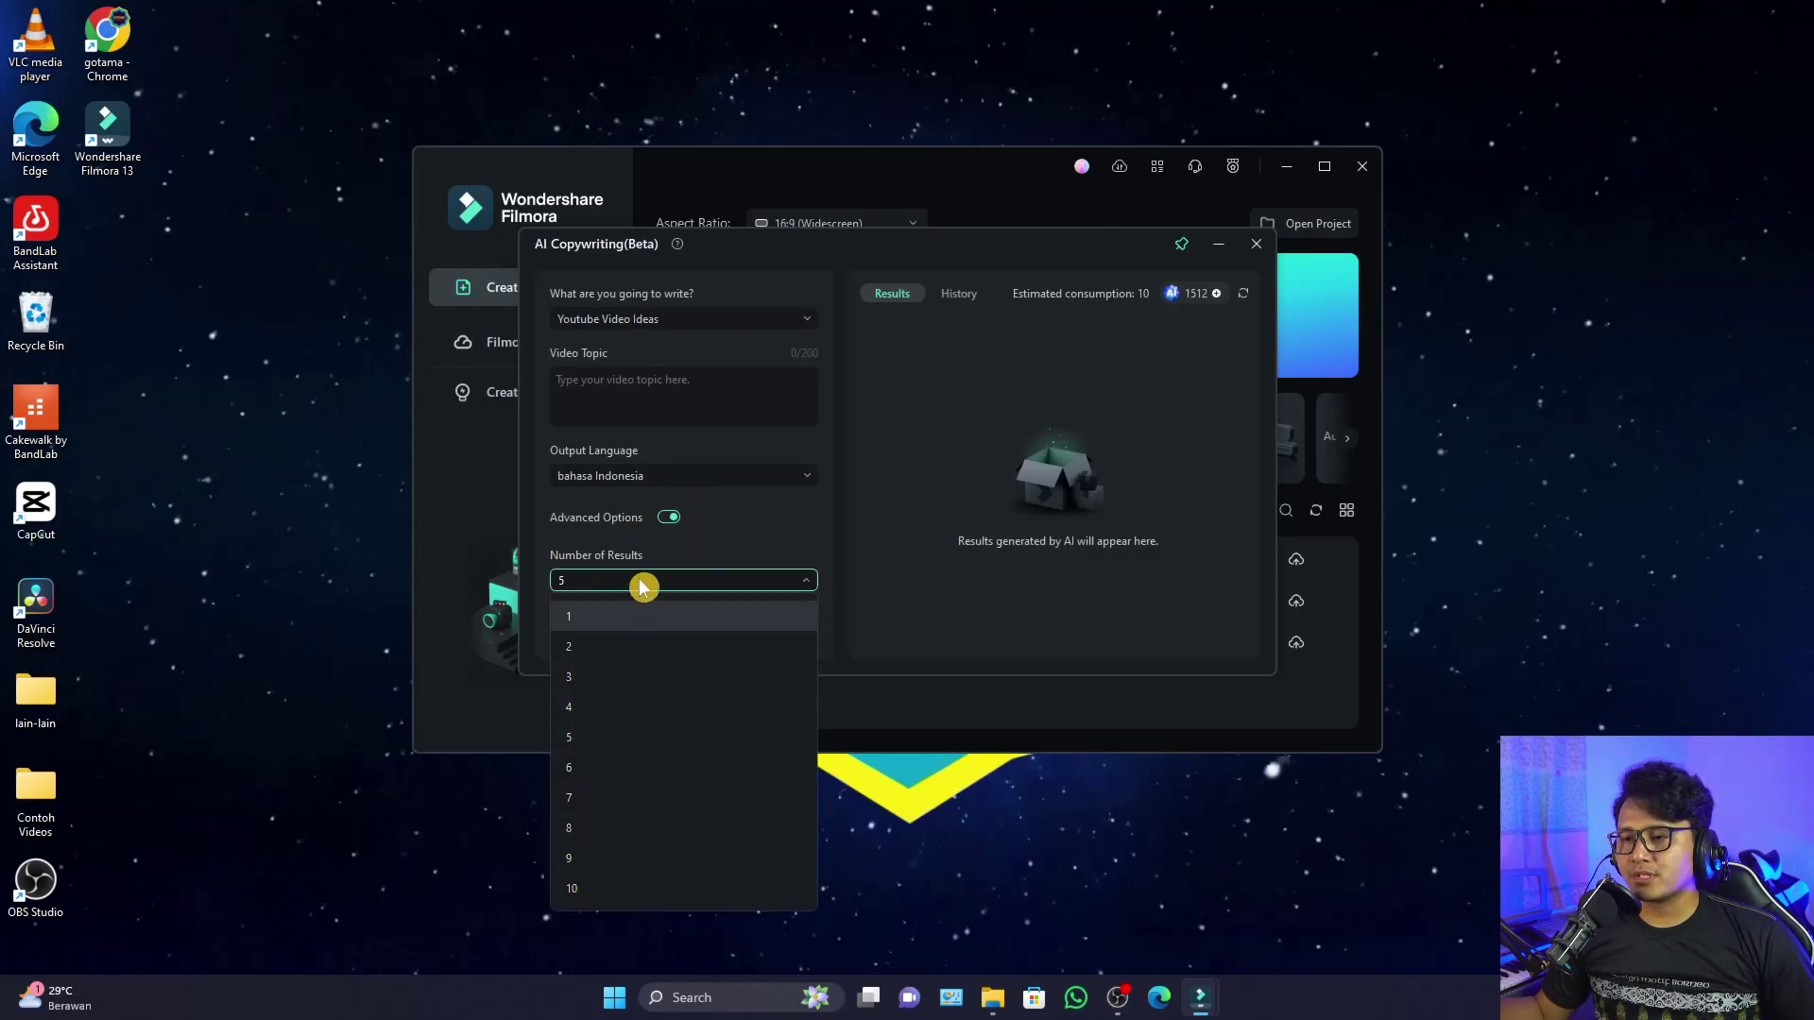
click(599, 737)
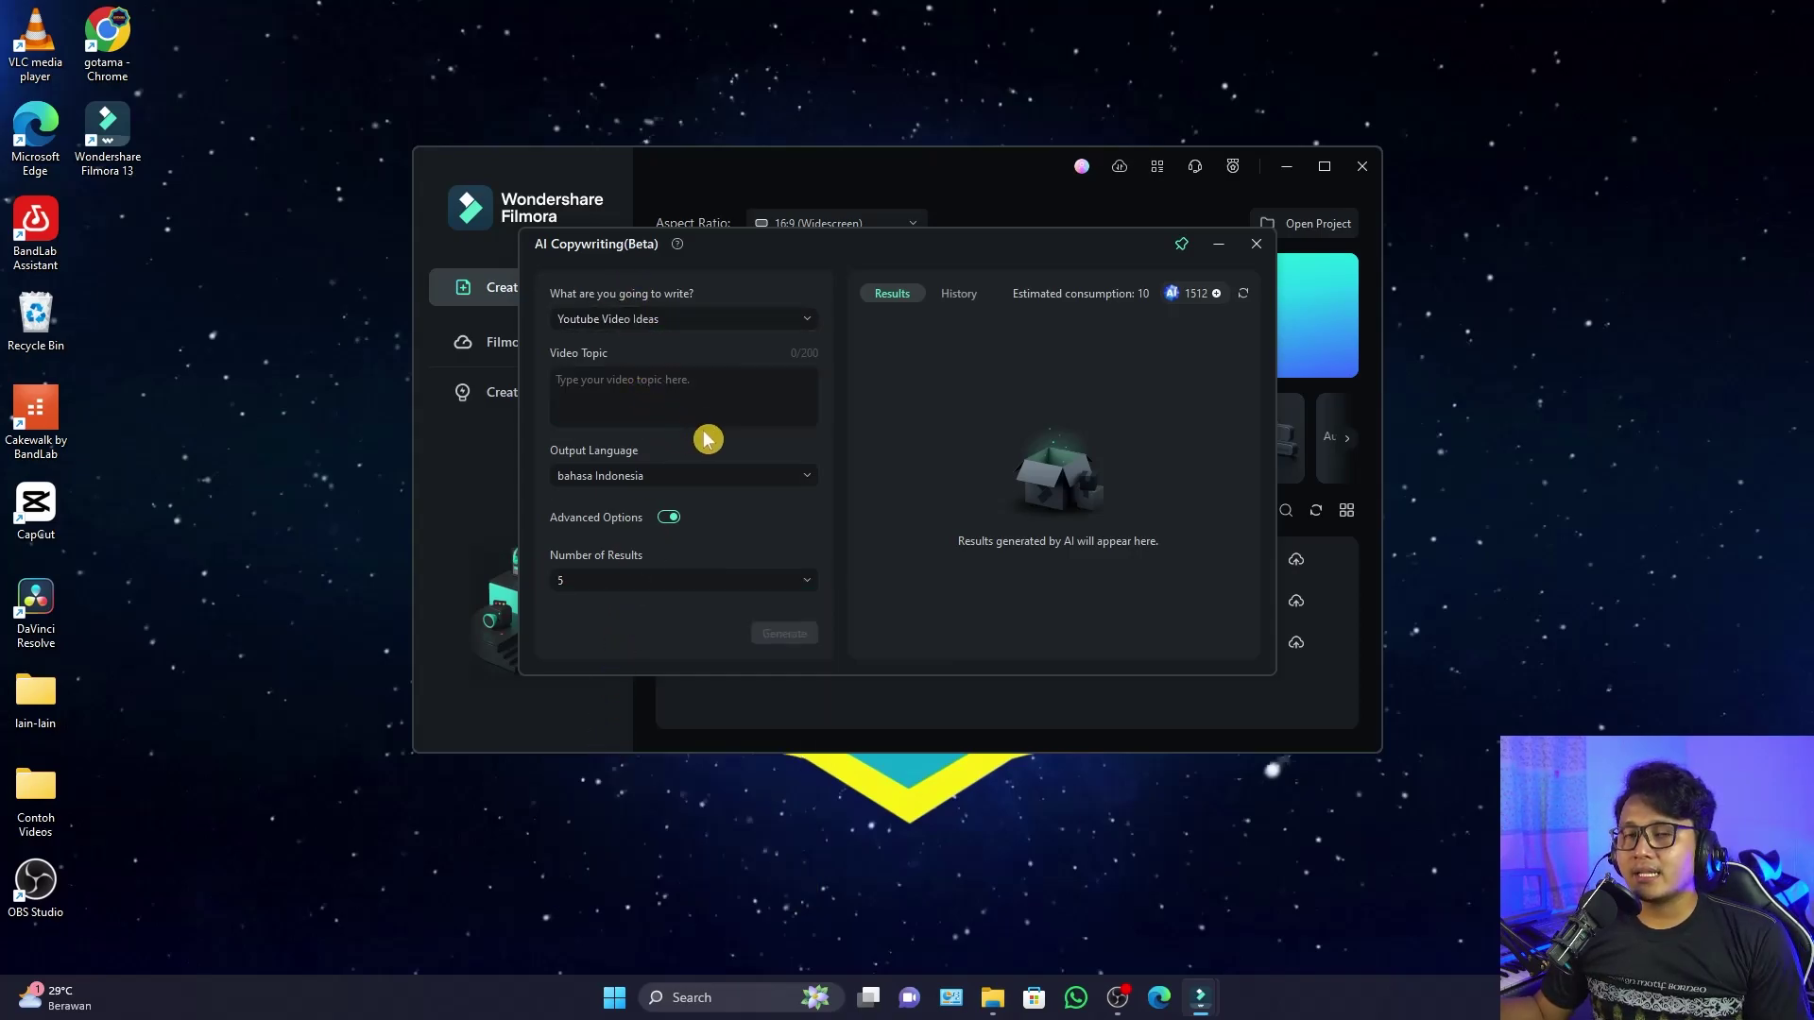
click(642, 582)
click(617, 893)
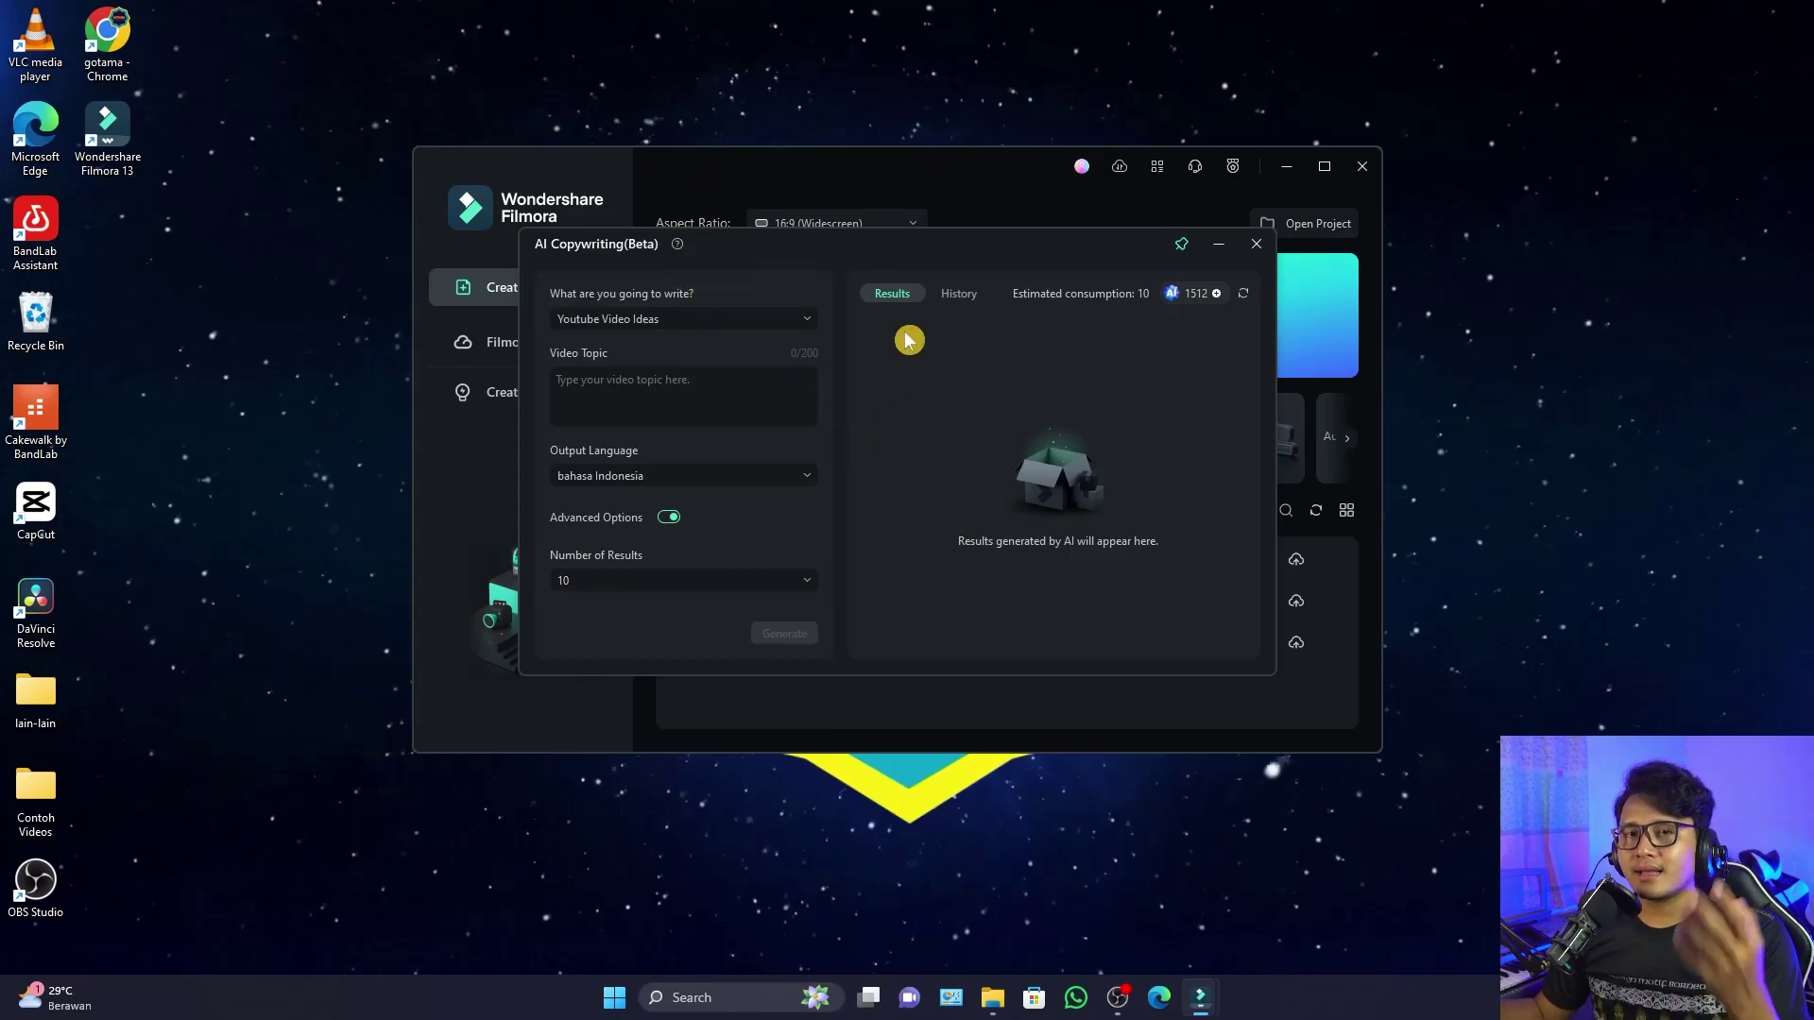
click(653, 400)
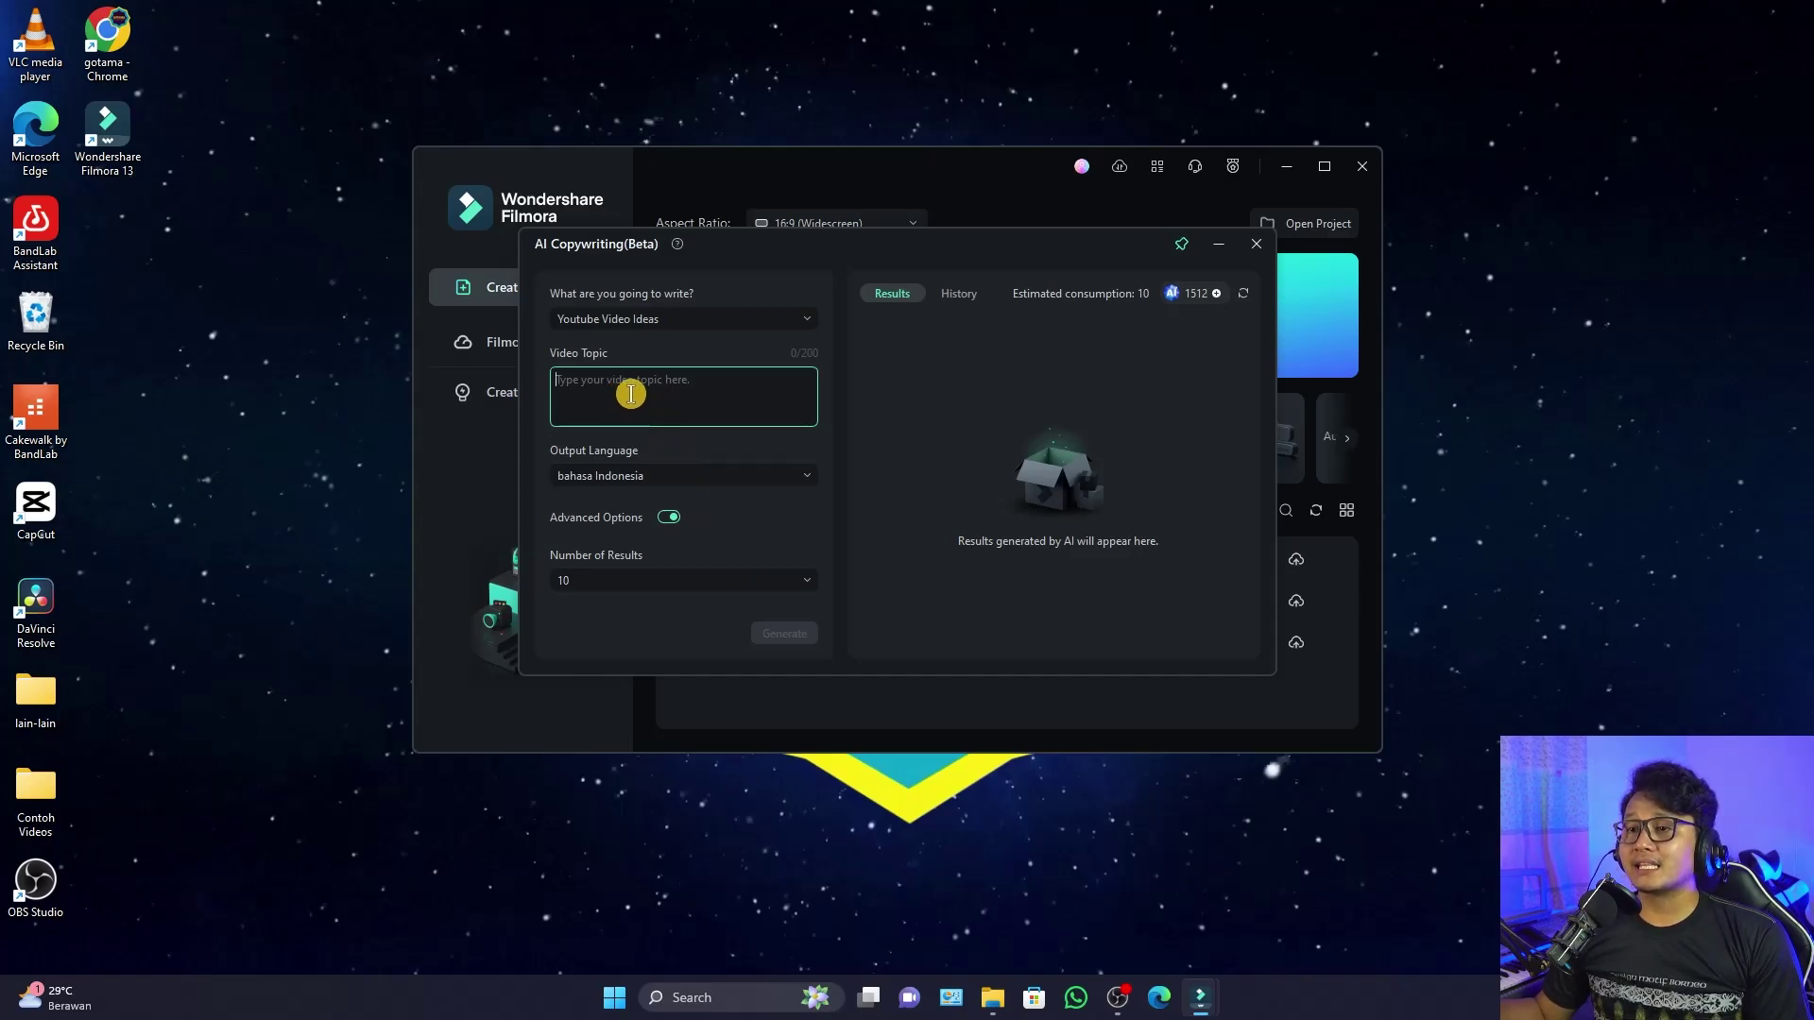
Choose Youtube Video Descriptions as the writing type and show its available numbers of results.
click(631, 584)
click(626, 588)
click(591, 322)
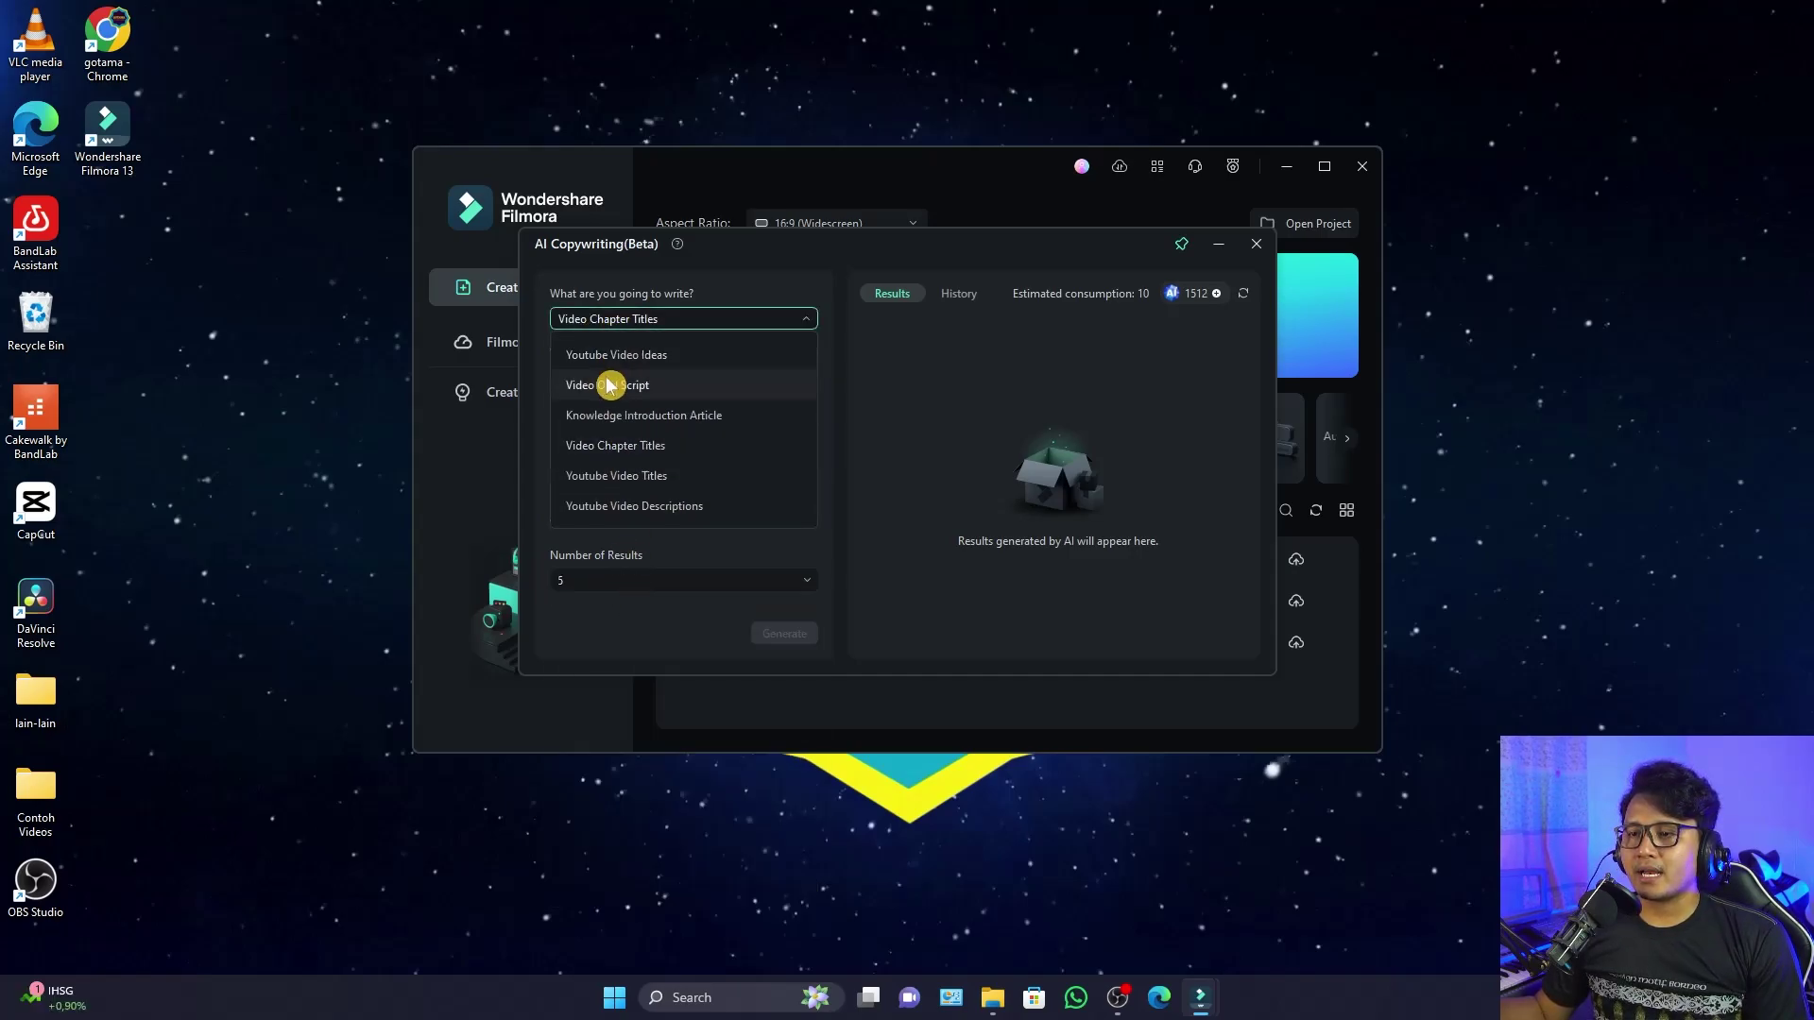
click(604, 508)
click(599, 580)
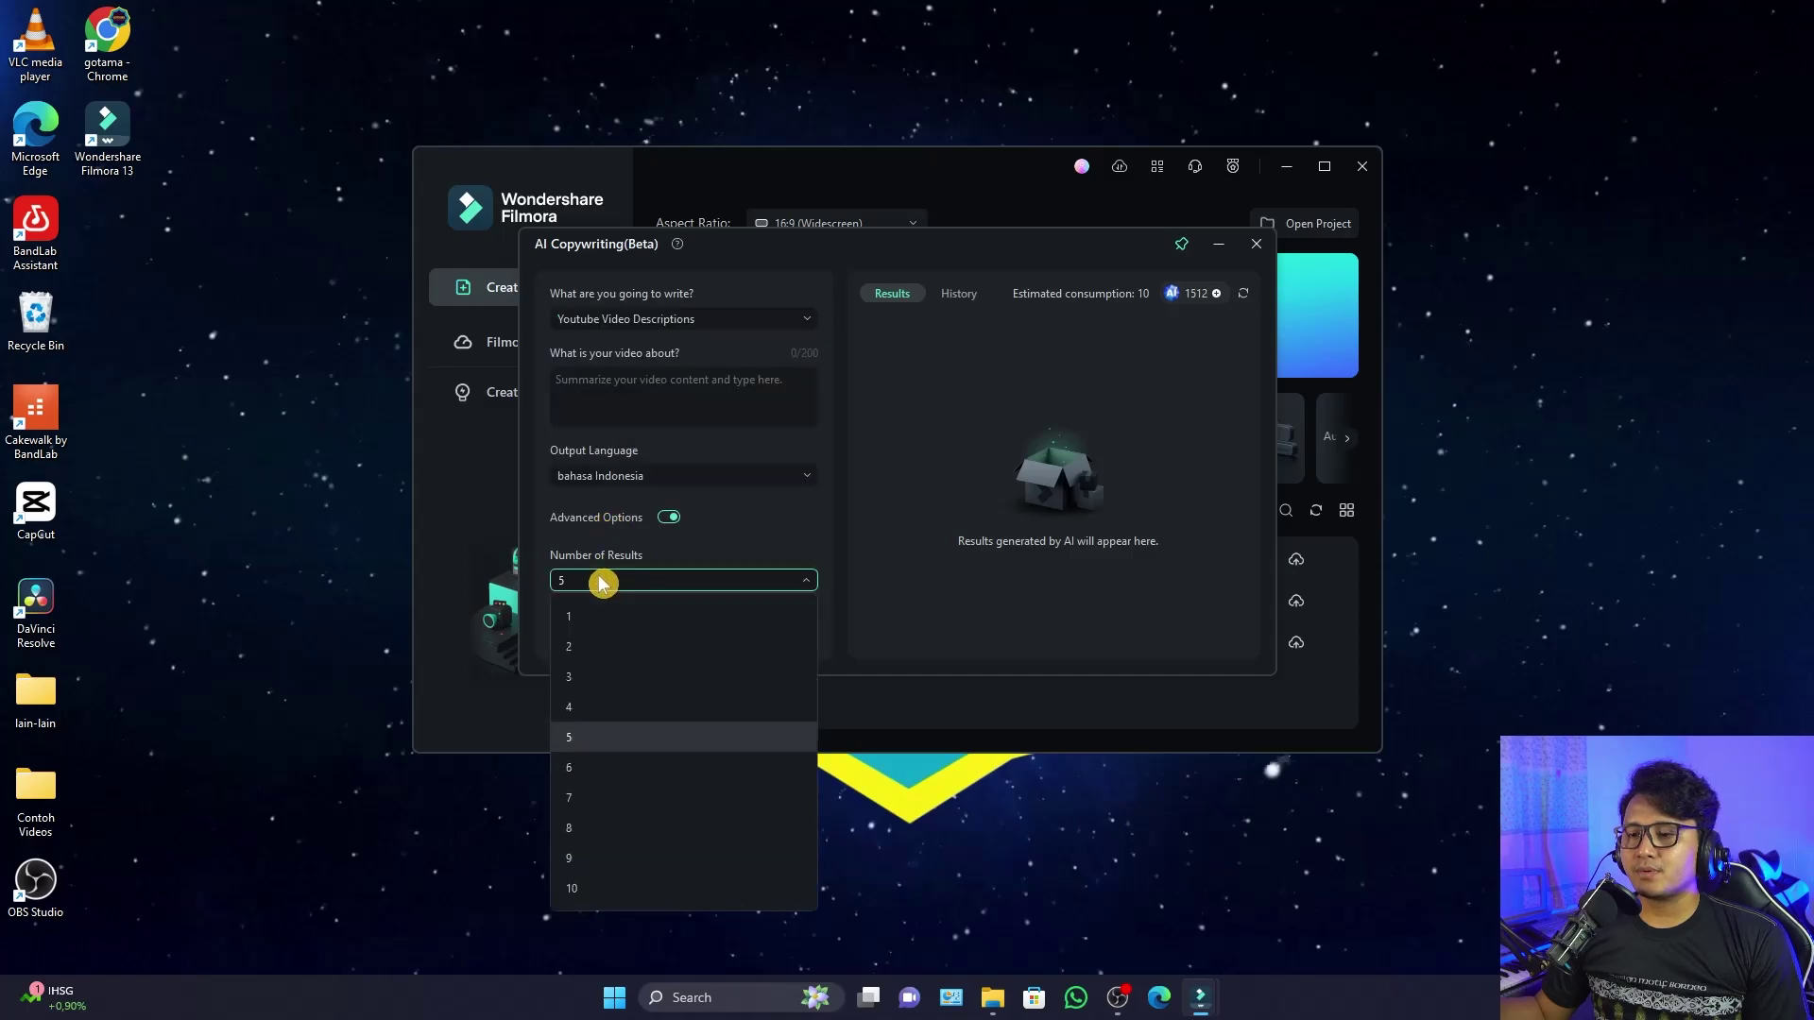
Generate a Video Oral Script on the topic "5 manfaat bersyukur".
click(661, 319)
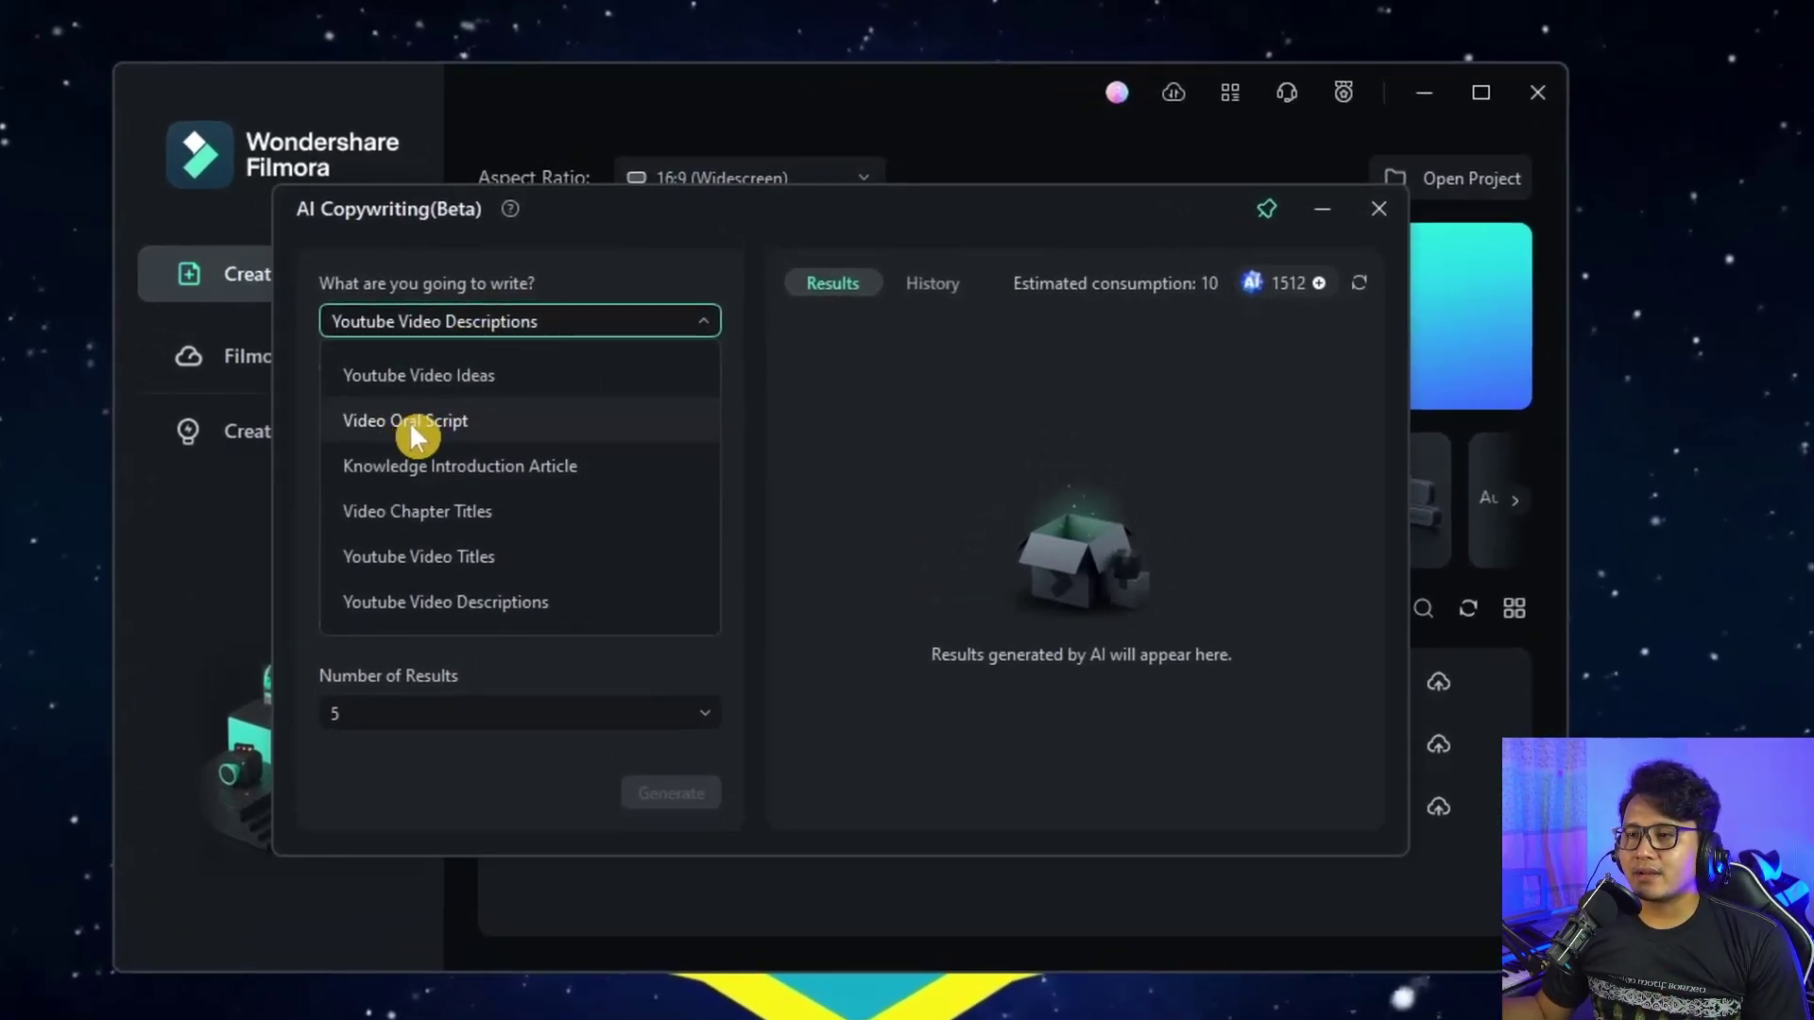
click(412, 427)
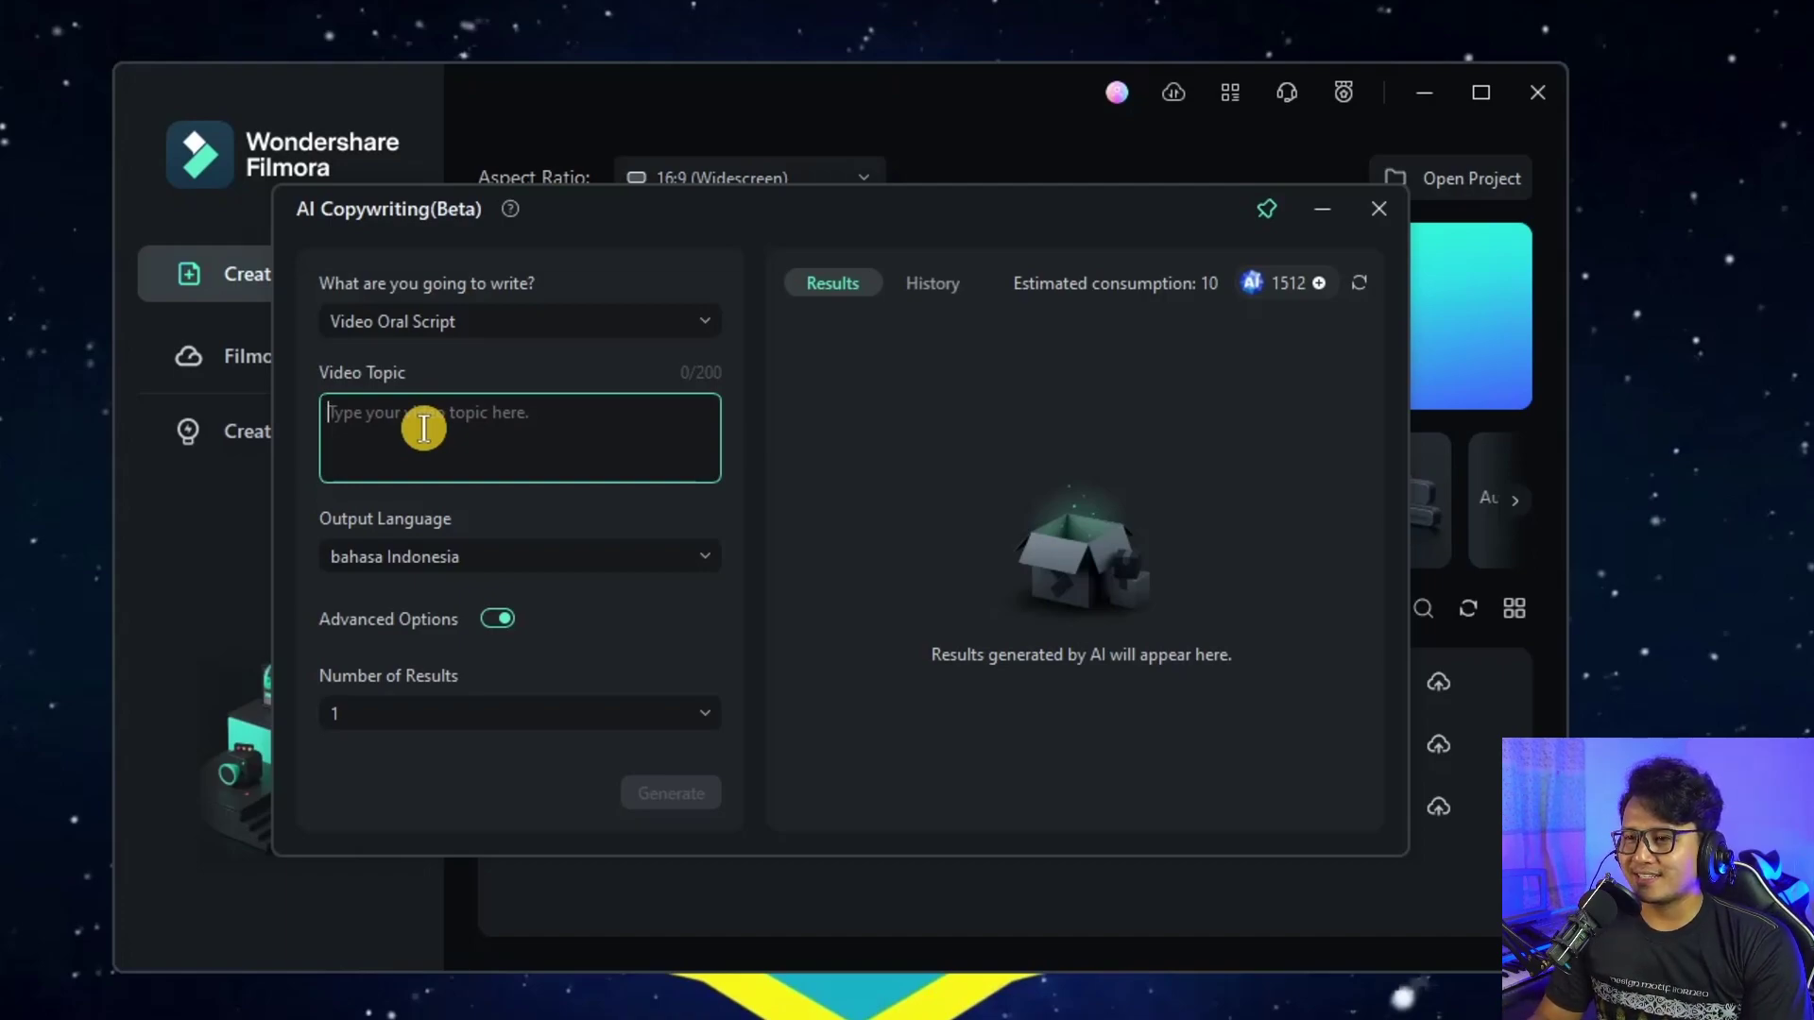
text(5 manf)
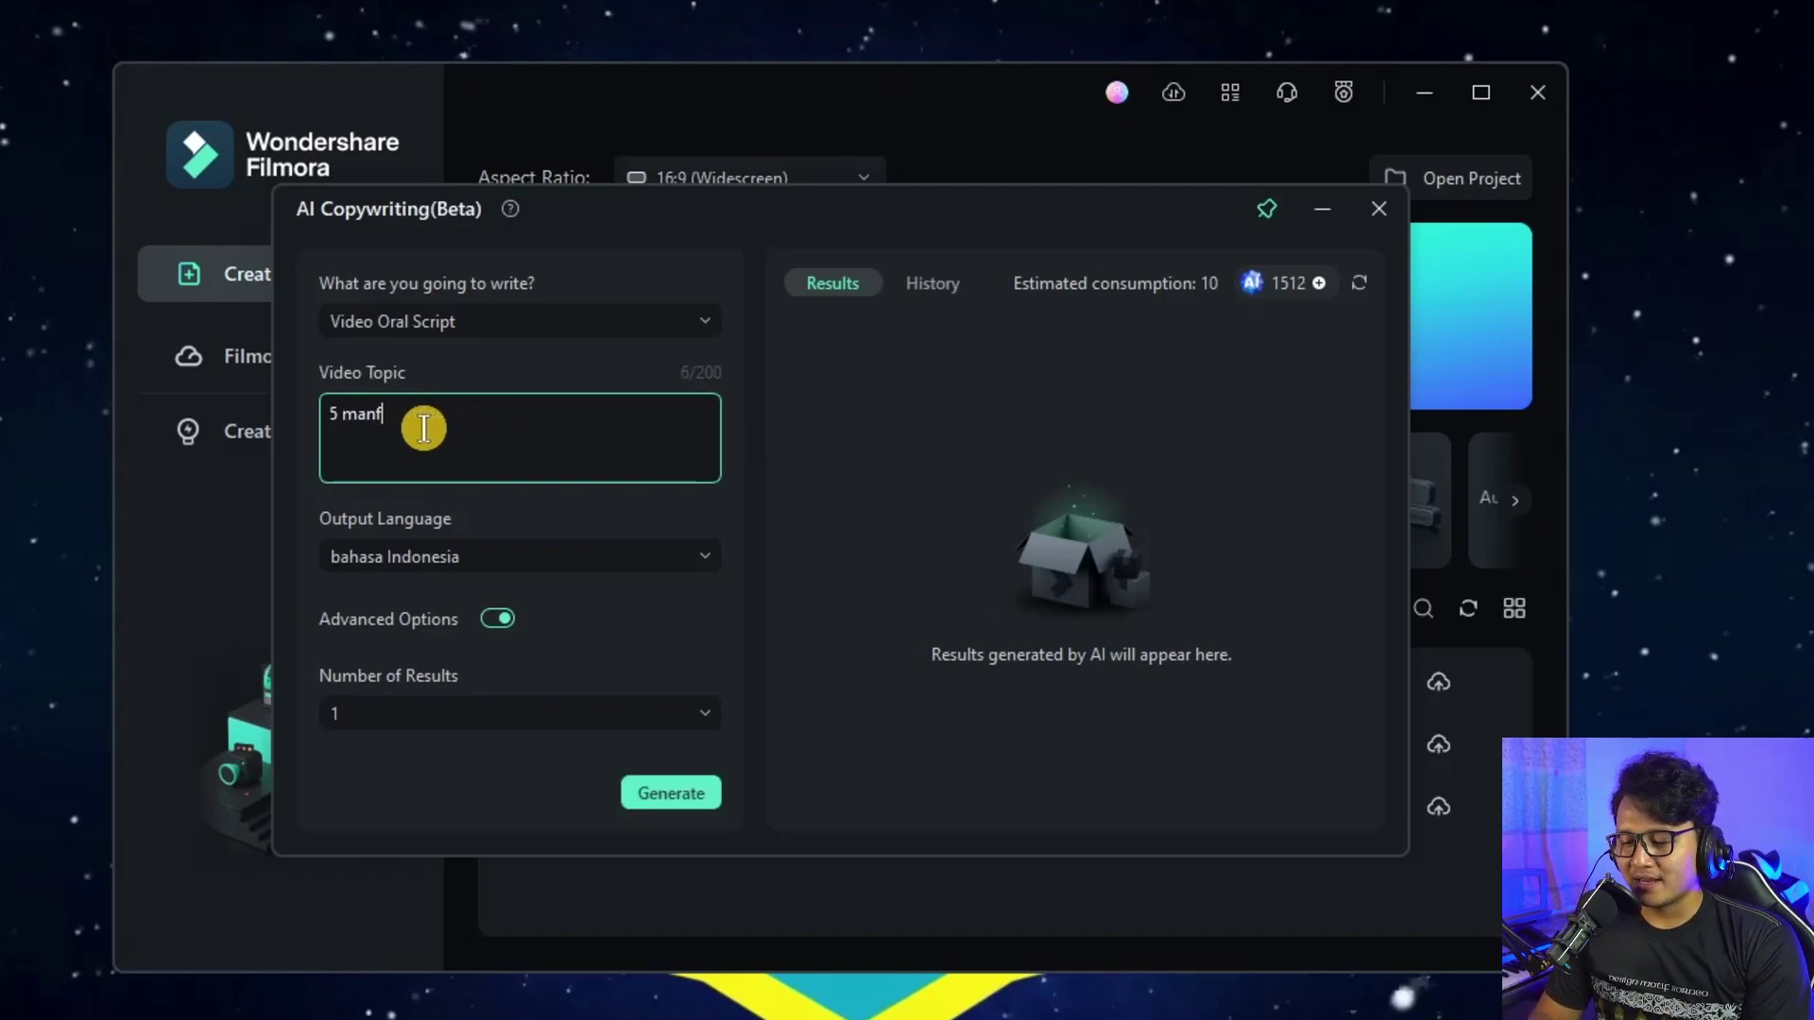
text(aat bersyu)
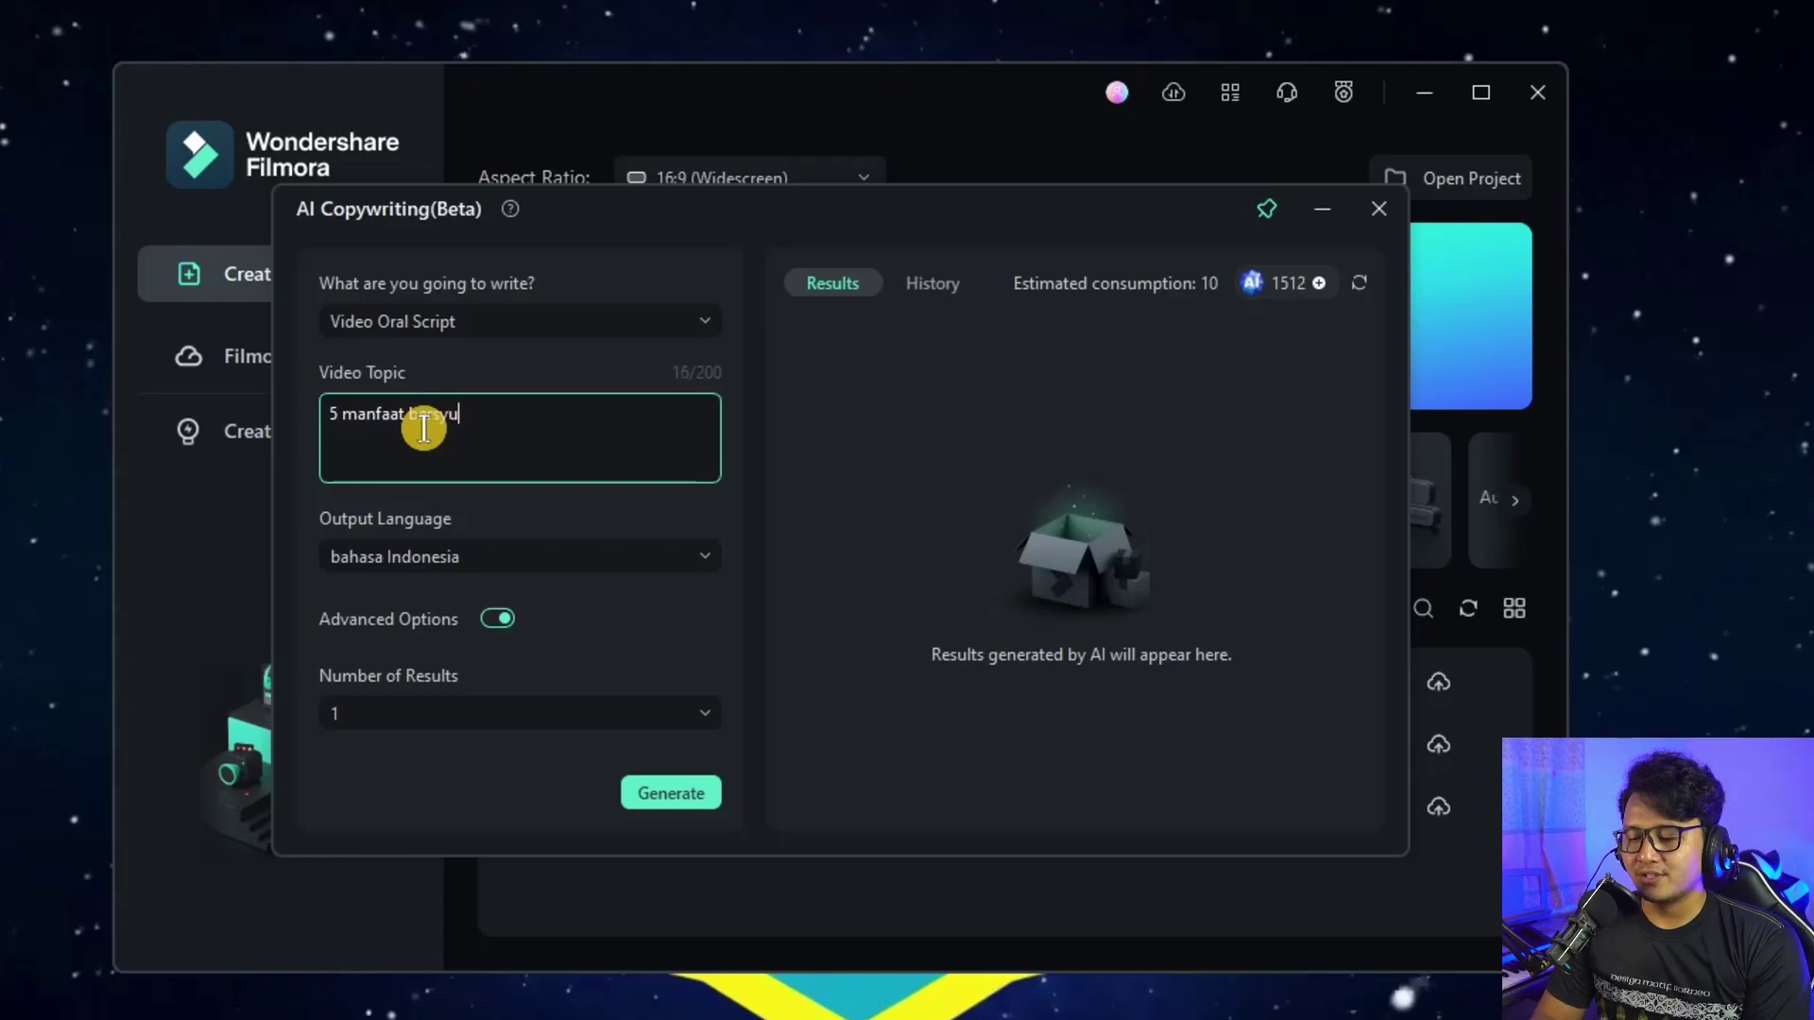
text(kur)
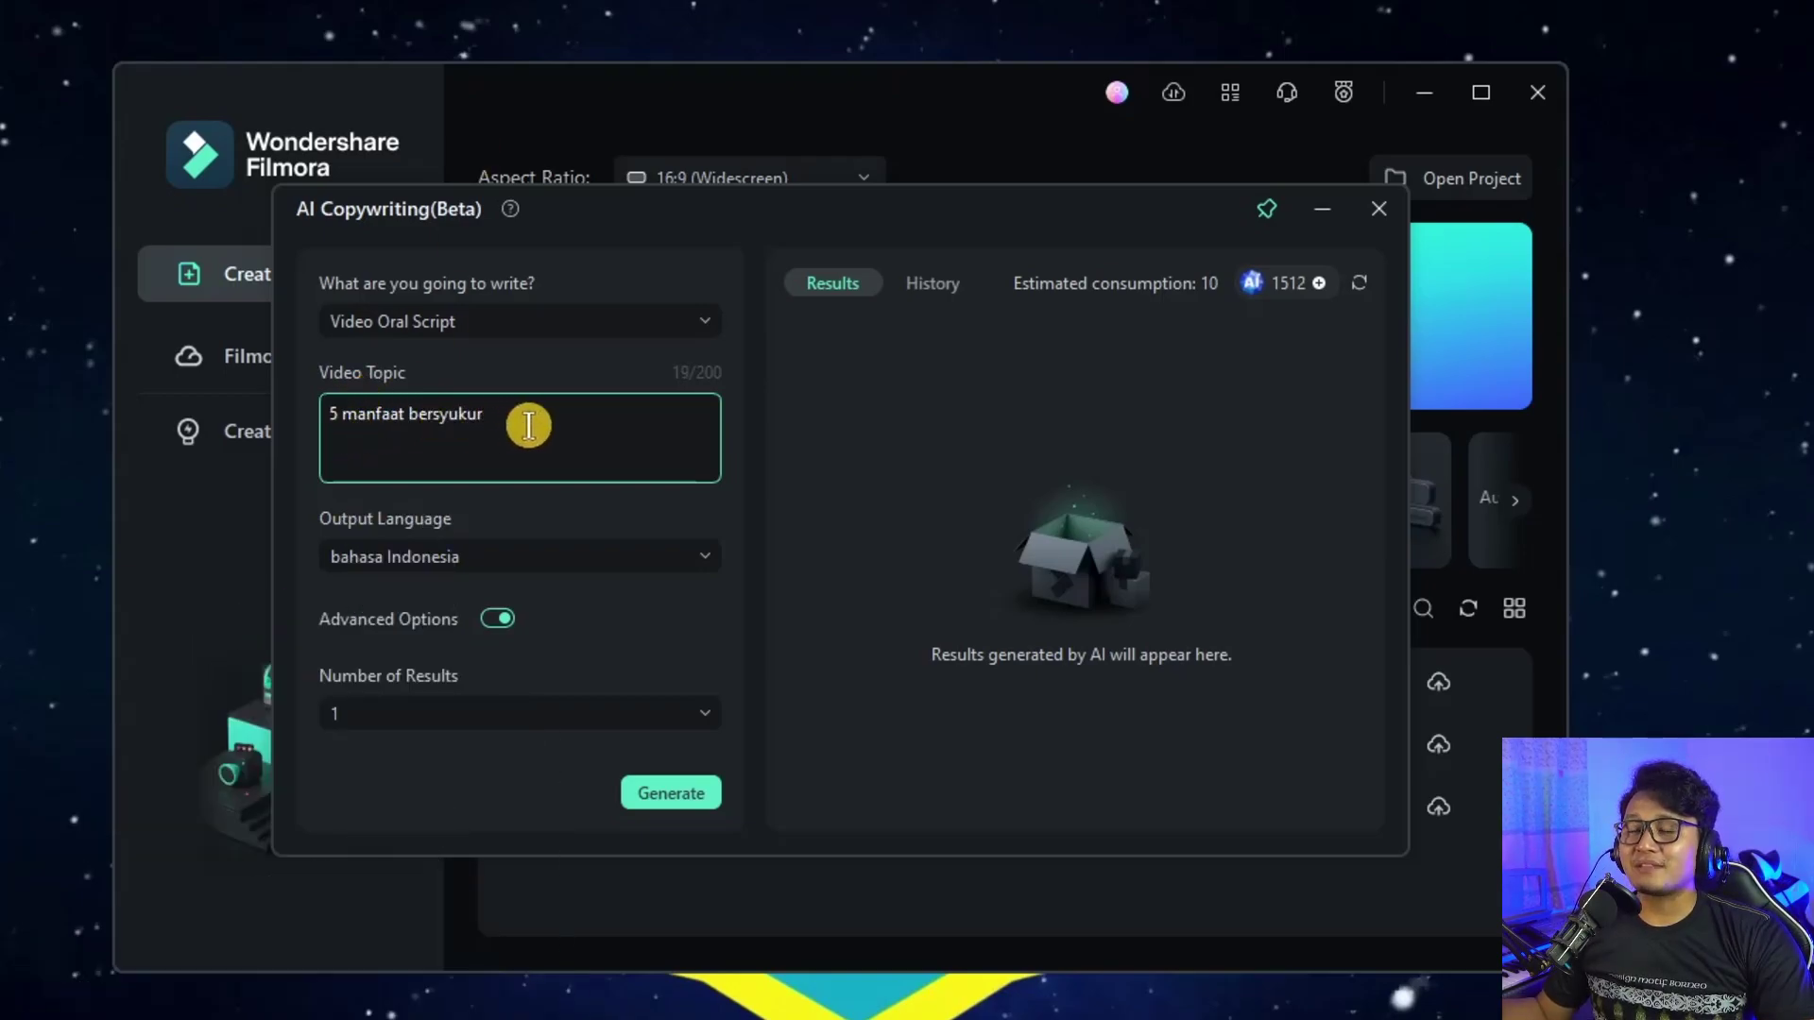
click(669, 798)
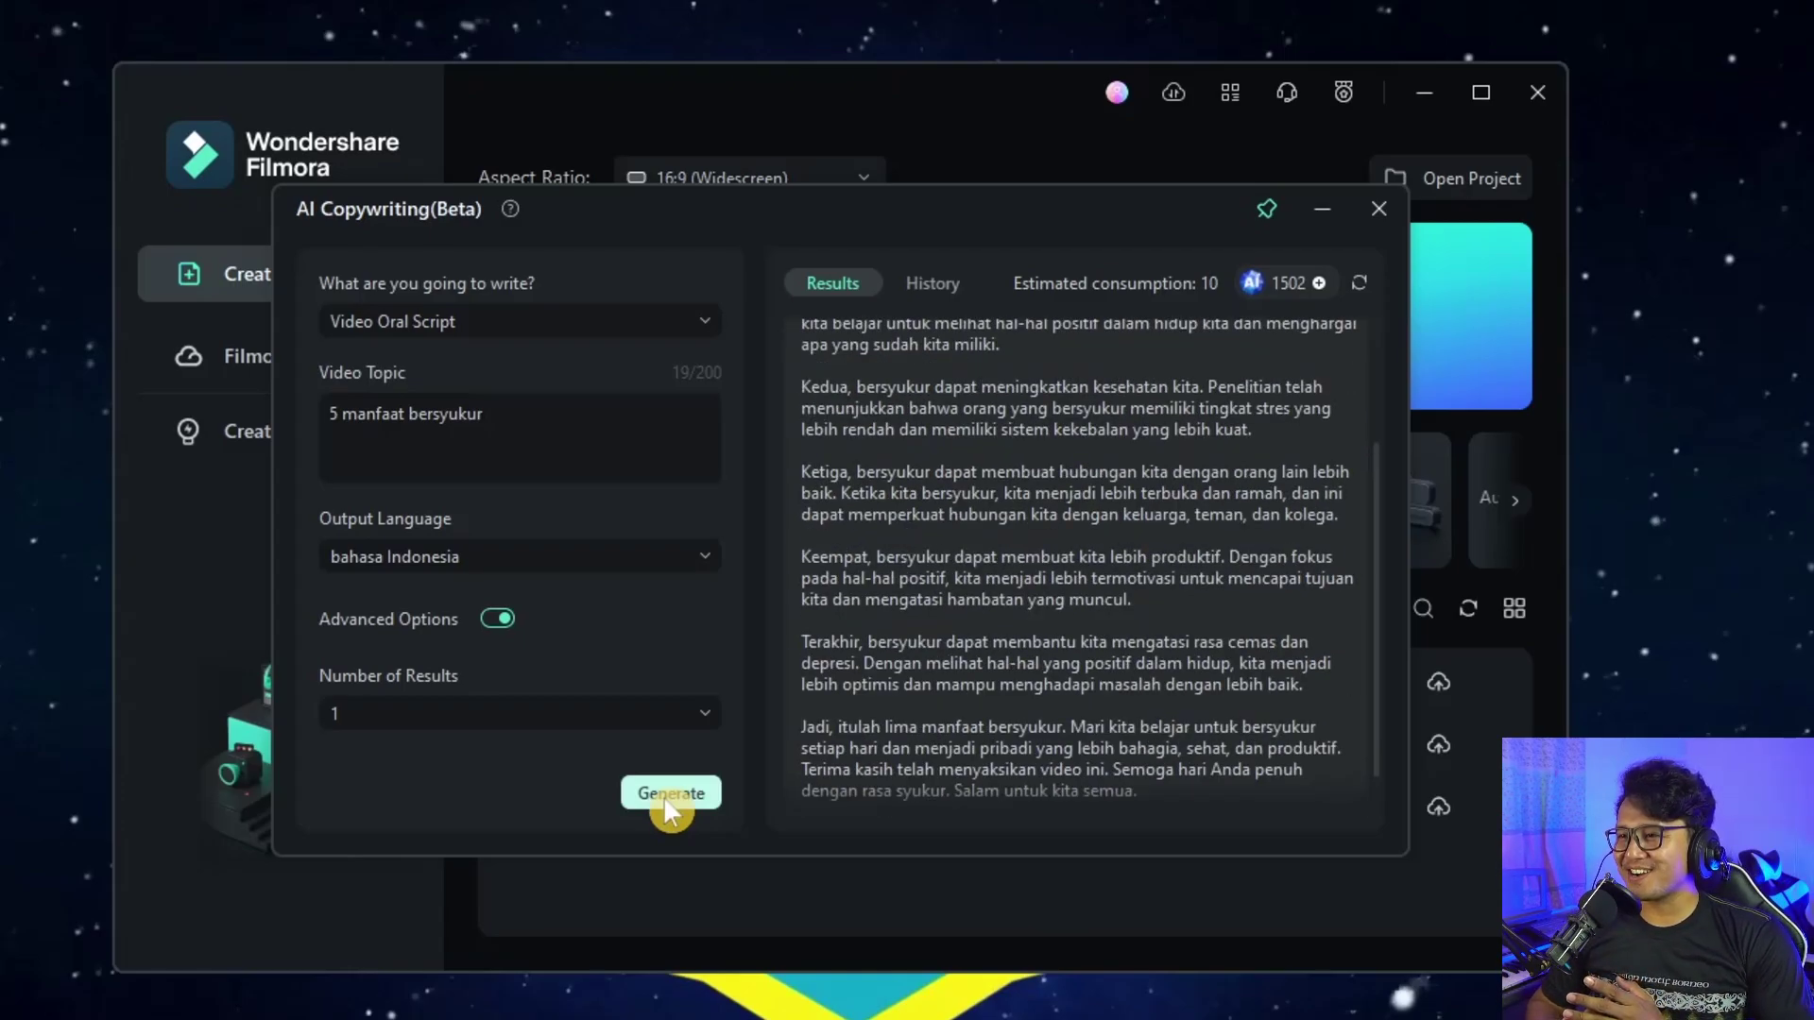
Read through the generated script and copy it.
scroll(1020, 581, down, 1)
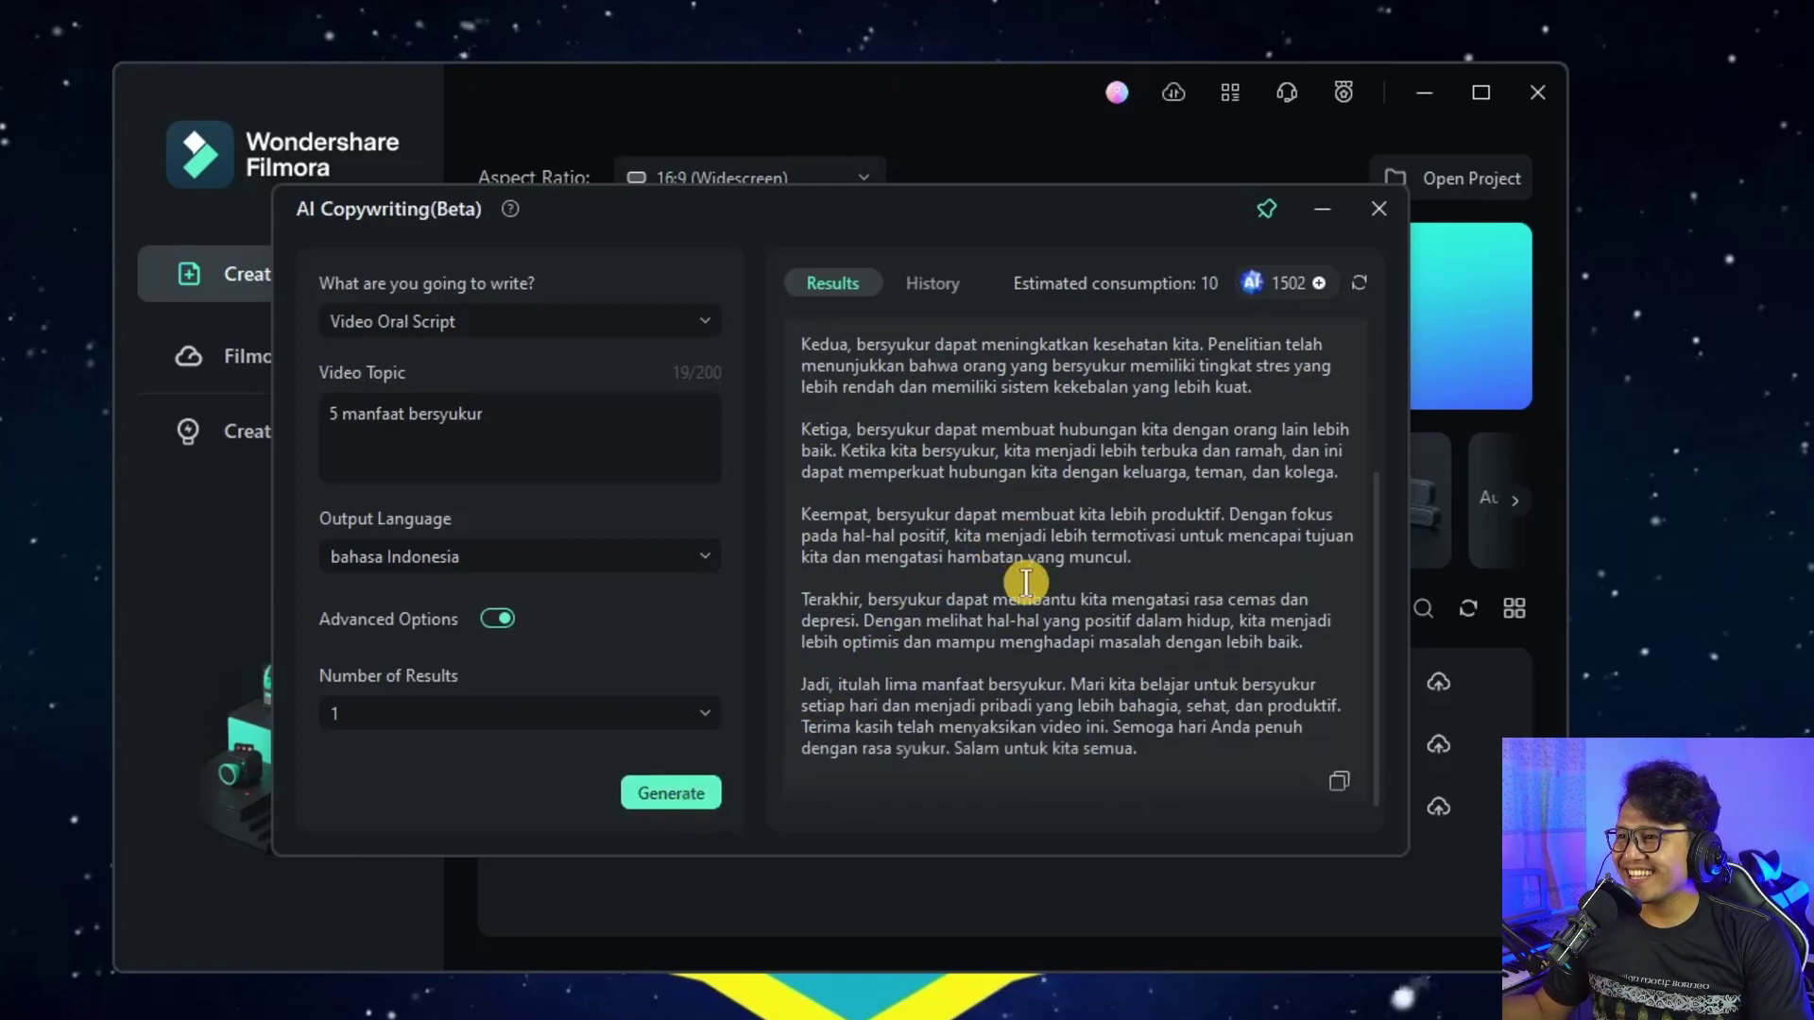
scroll(1170, 760, up, 5)
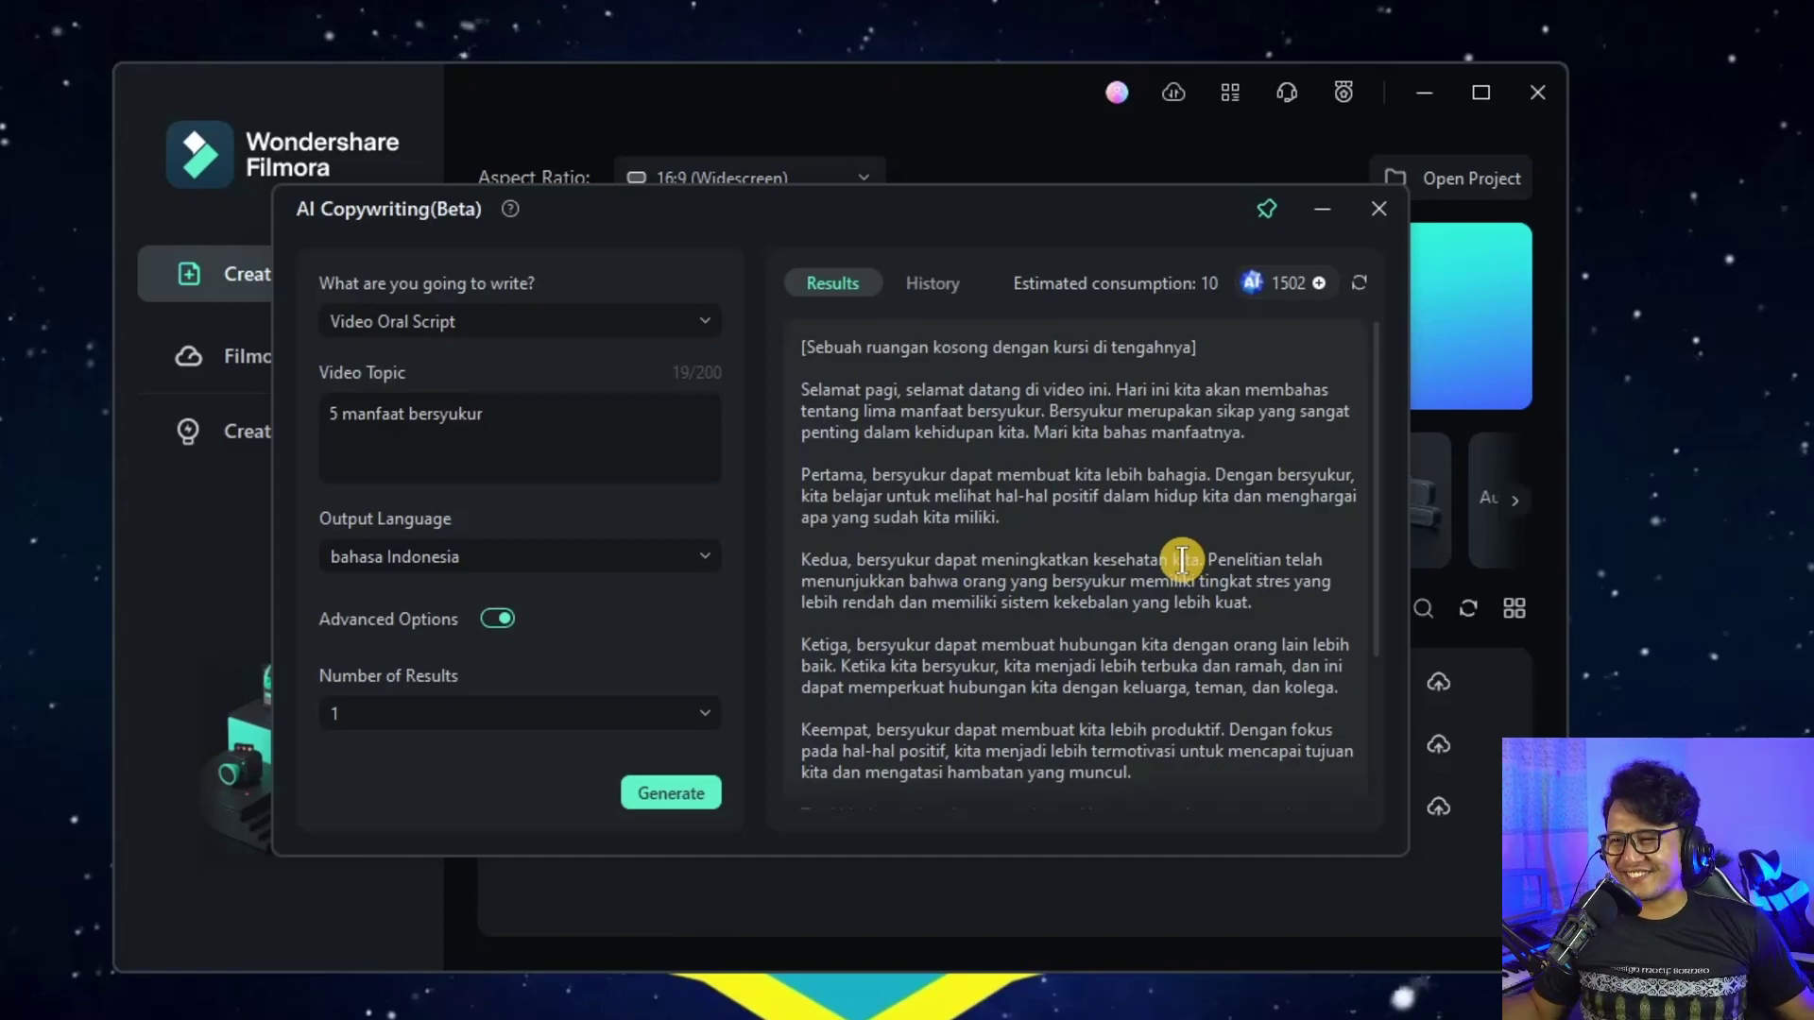
scroll(1181, 561, down, 3)
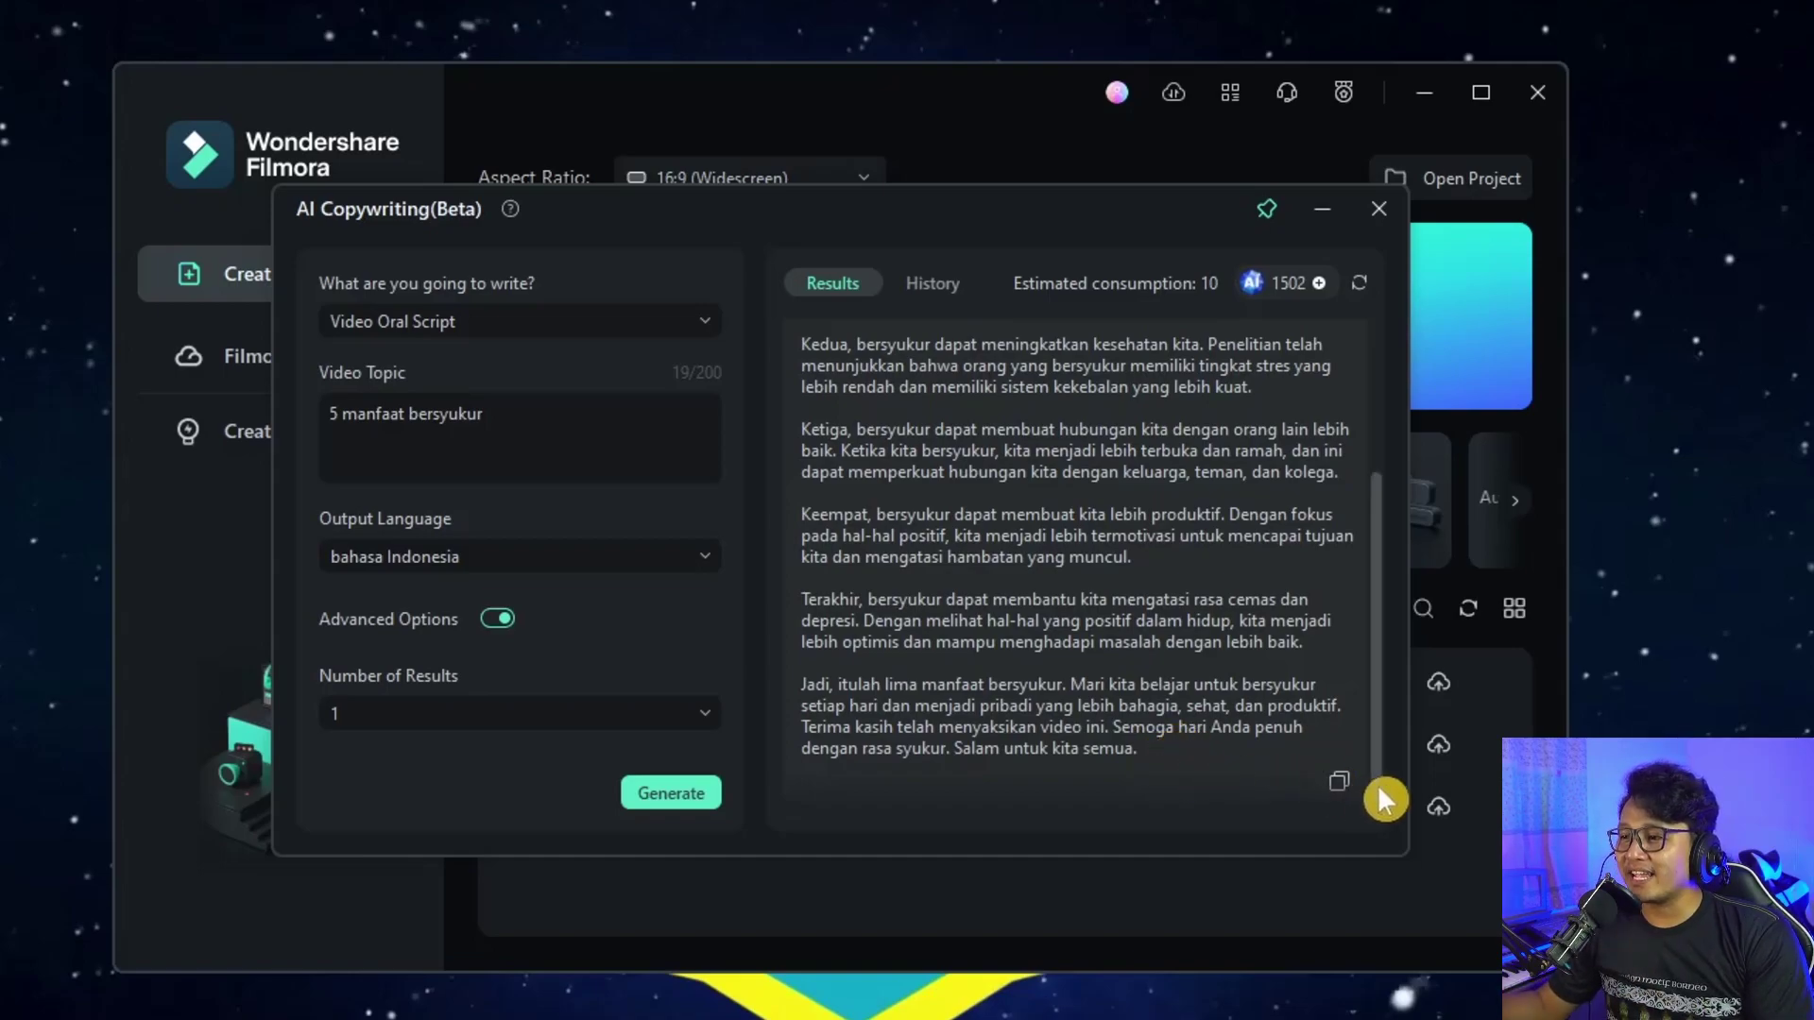
click(1341, 785)
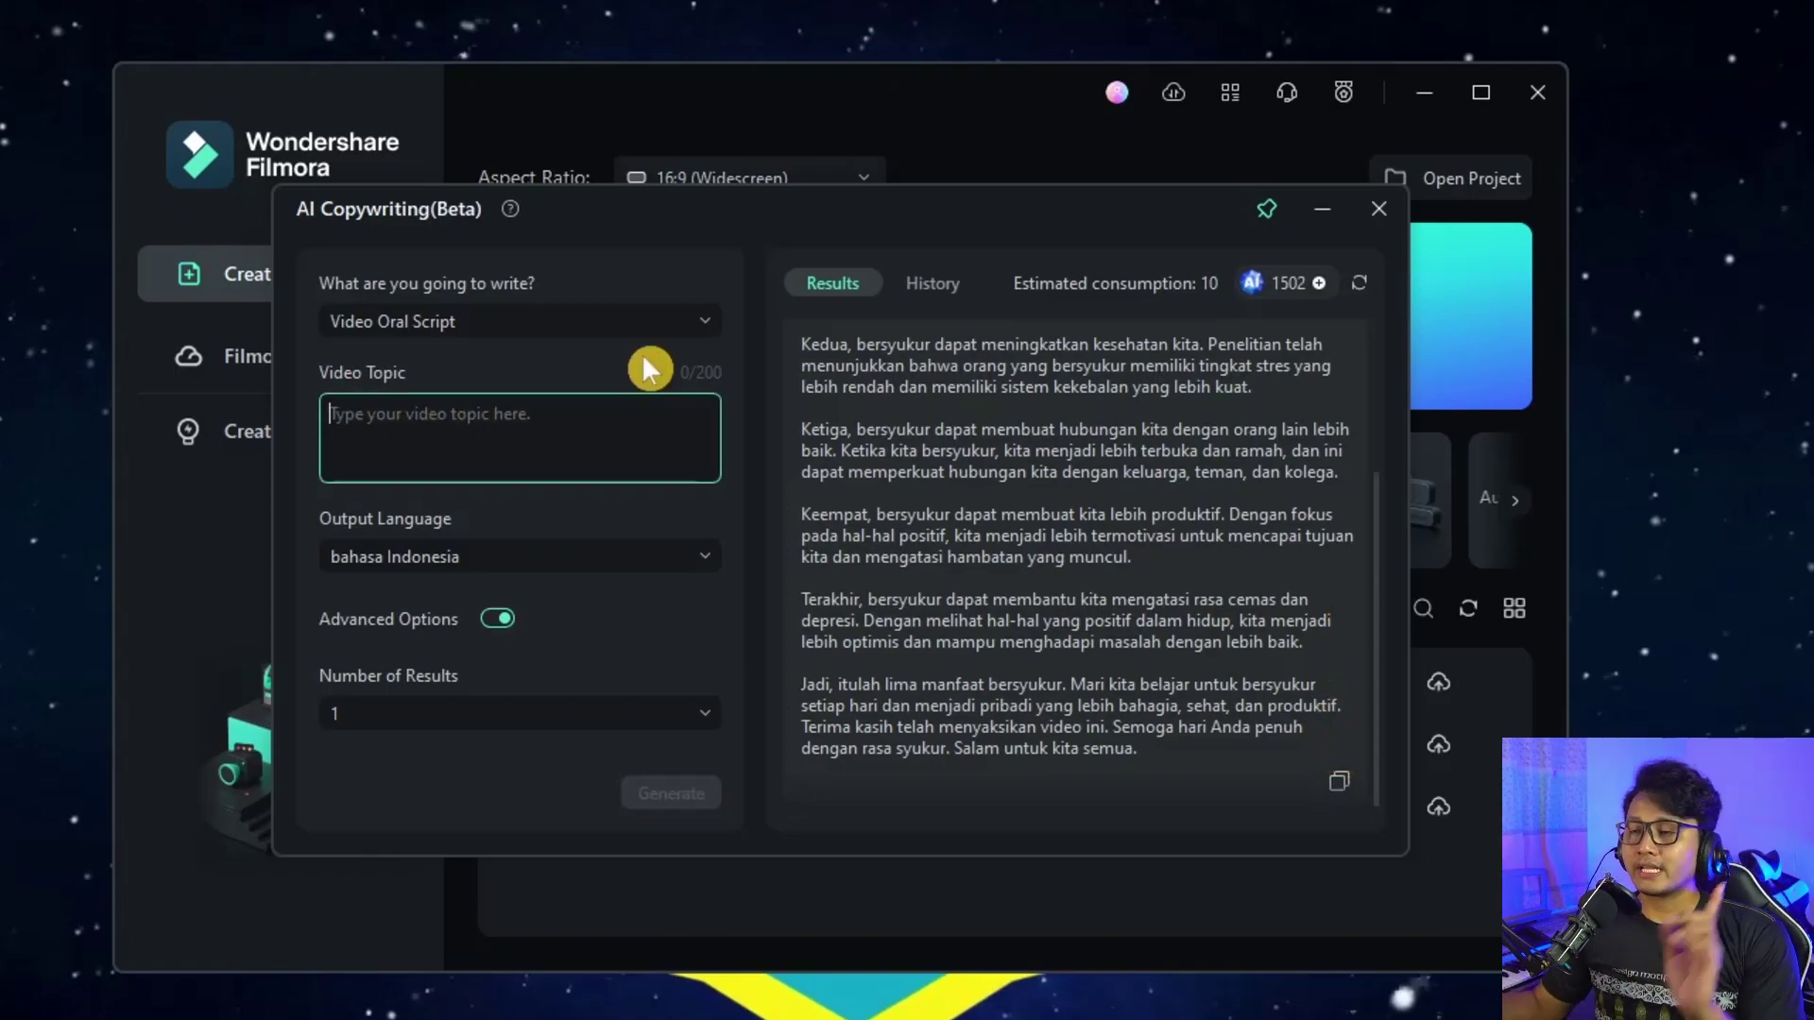
Switch the writing type to Youtube Video Ideas and enter the video topic "tips menjaga kesehatan".
click(661, 325)
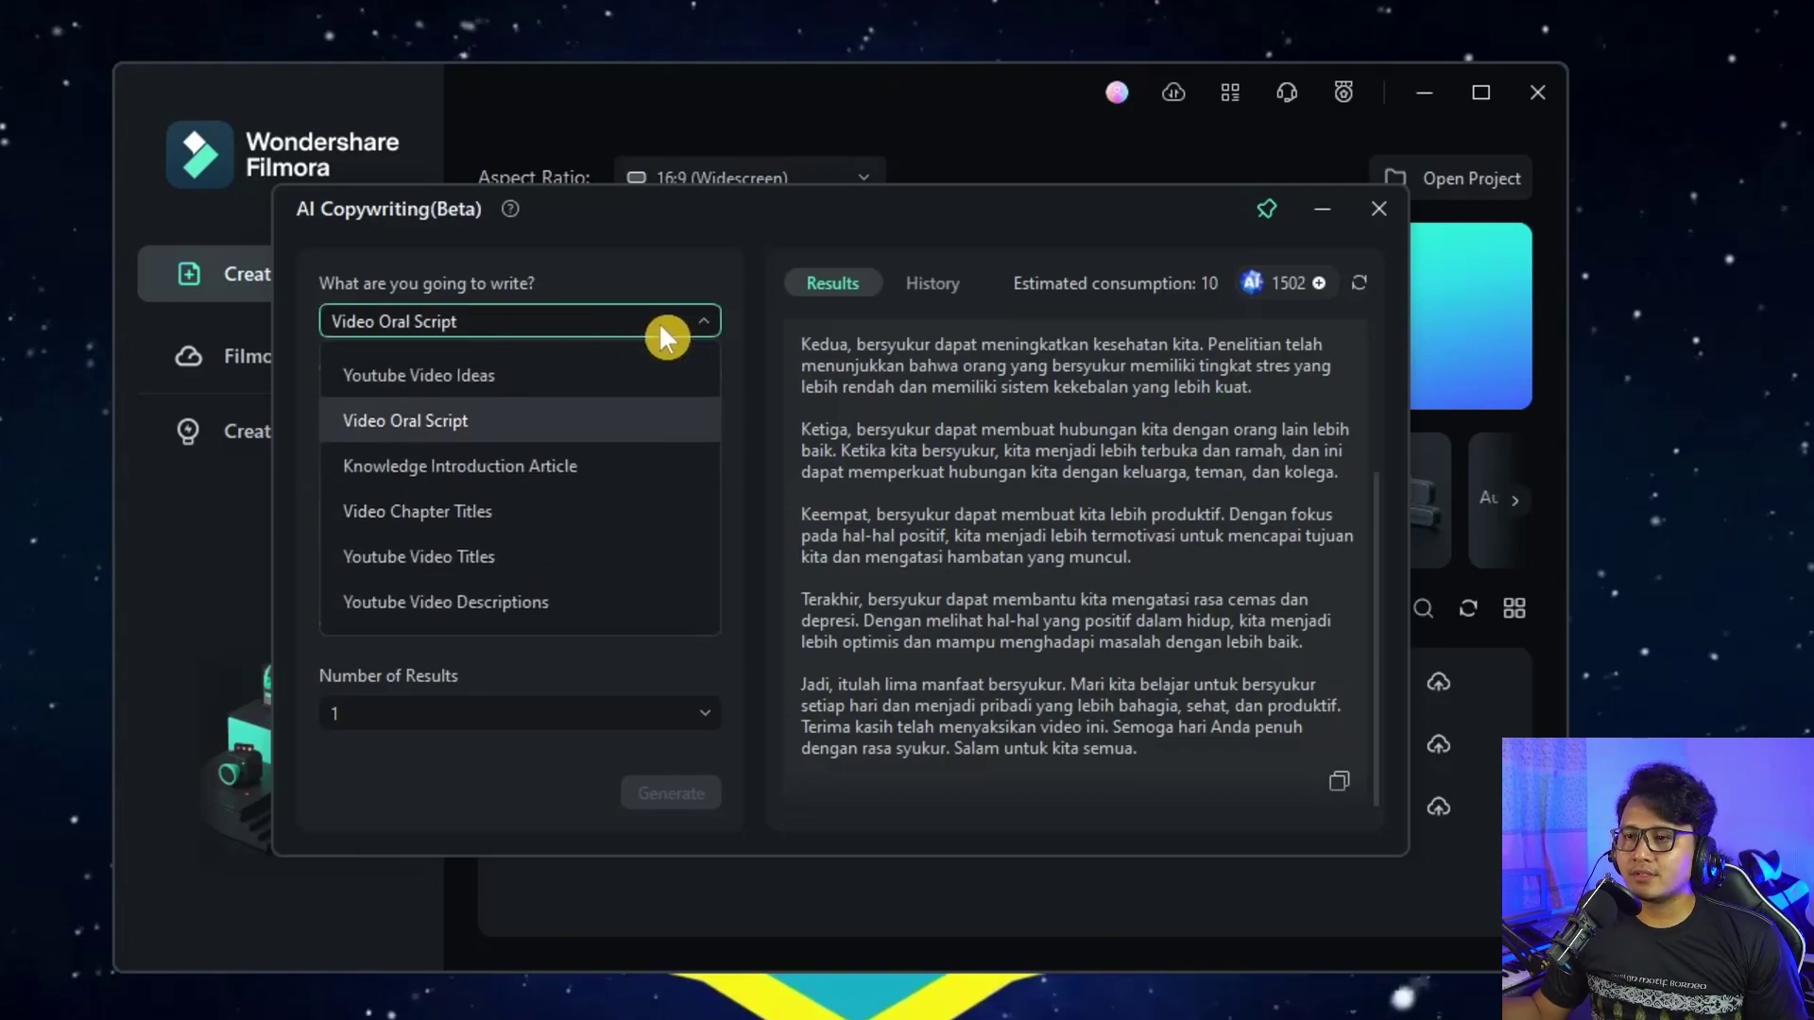
click(529, 374)
click(424, 430)
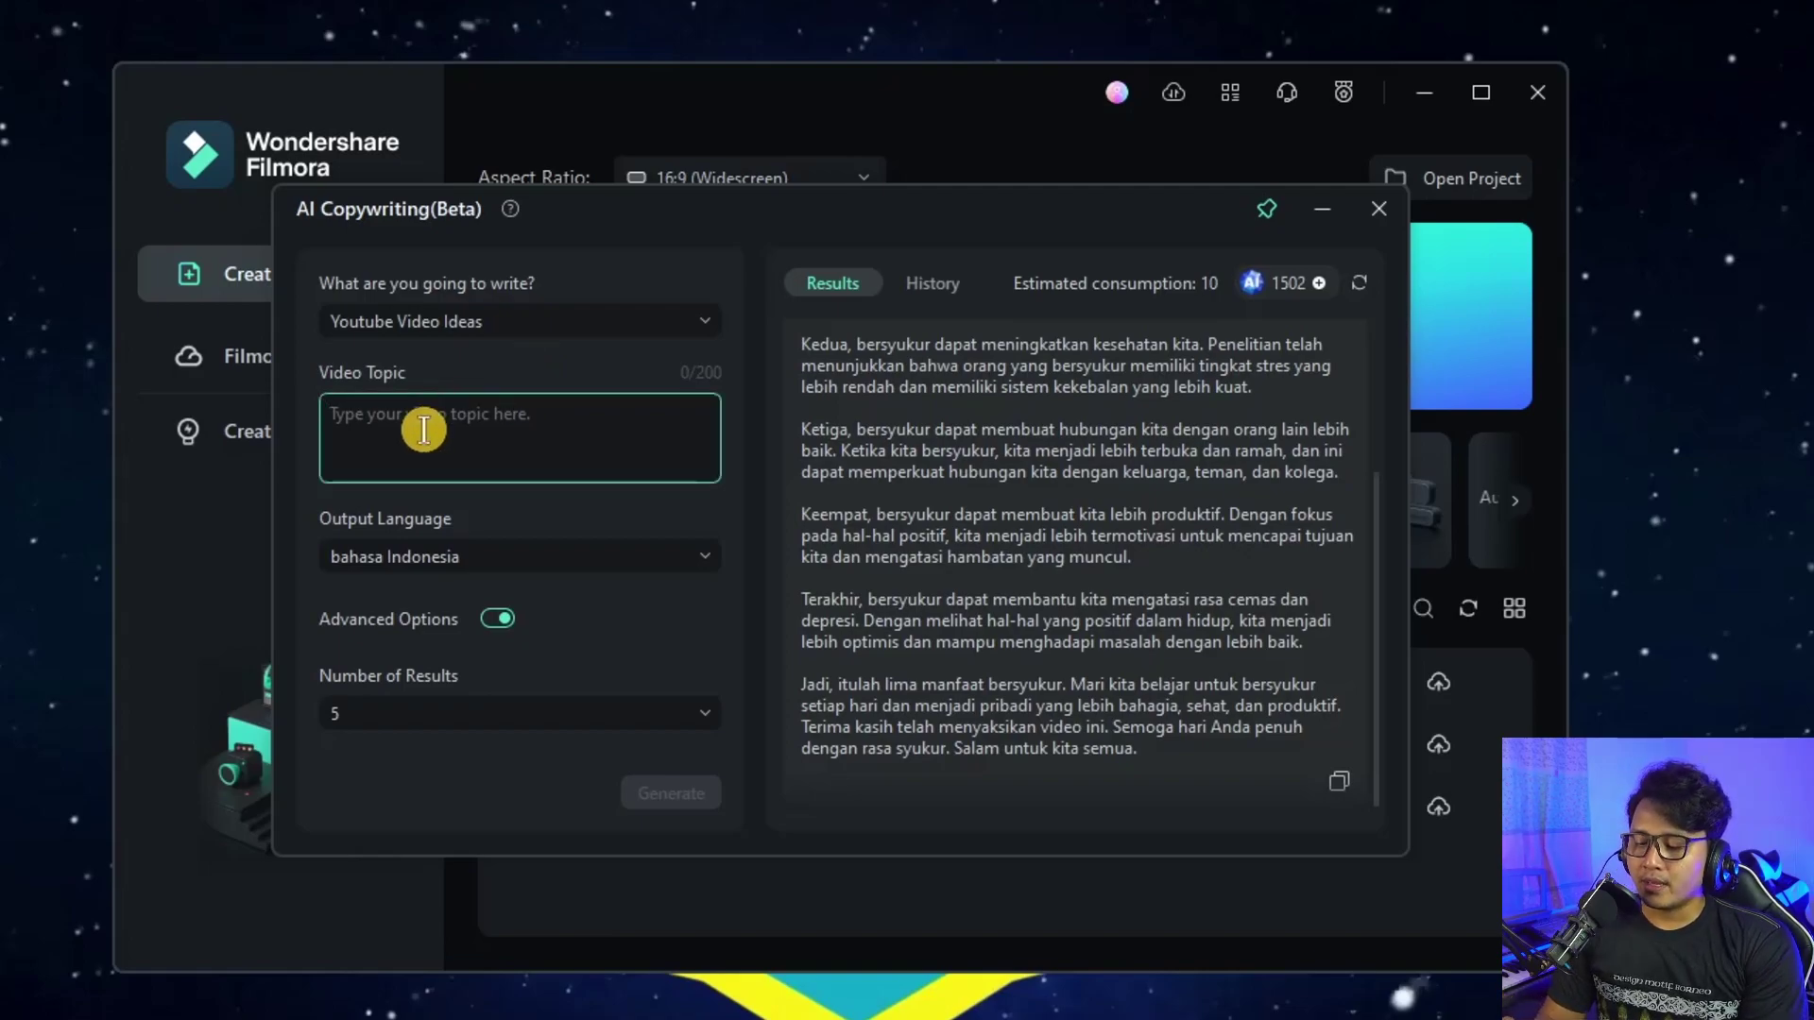
text(tip)
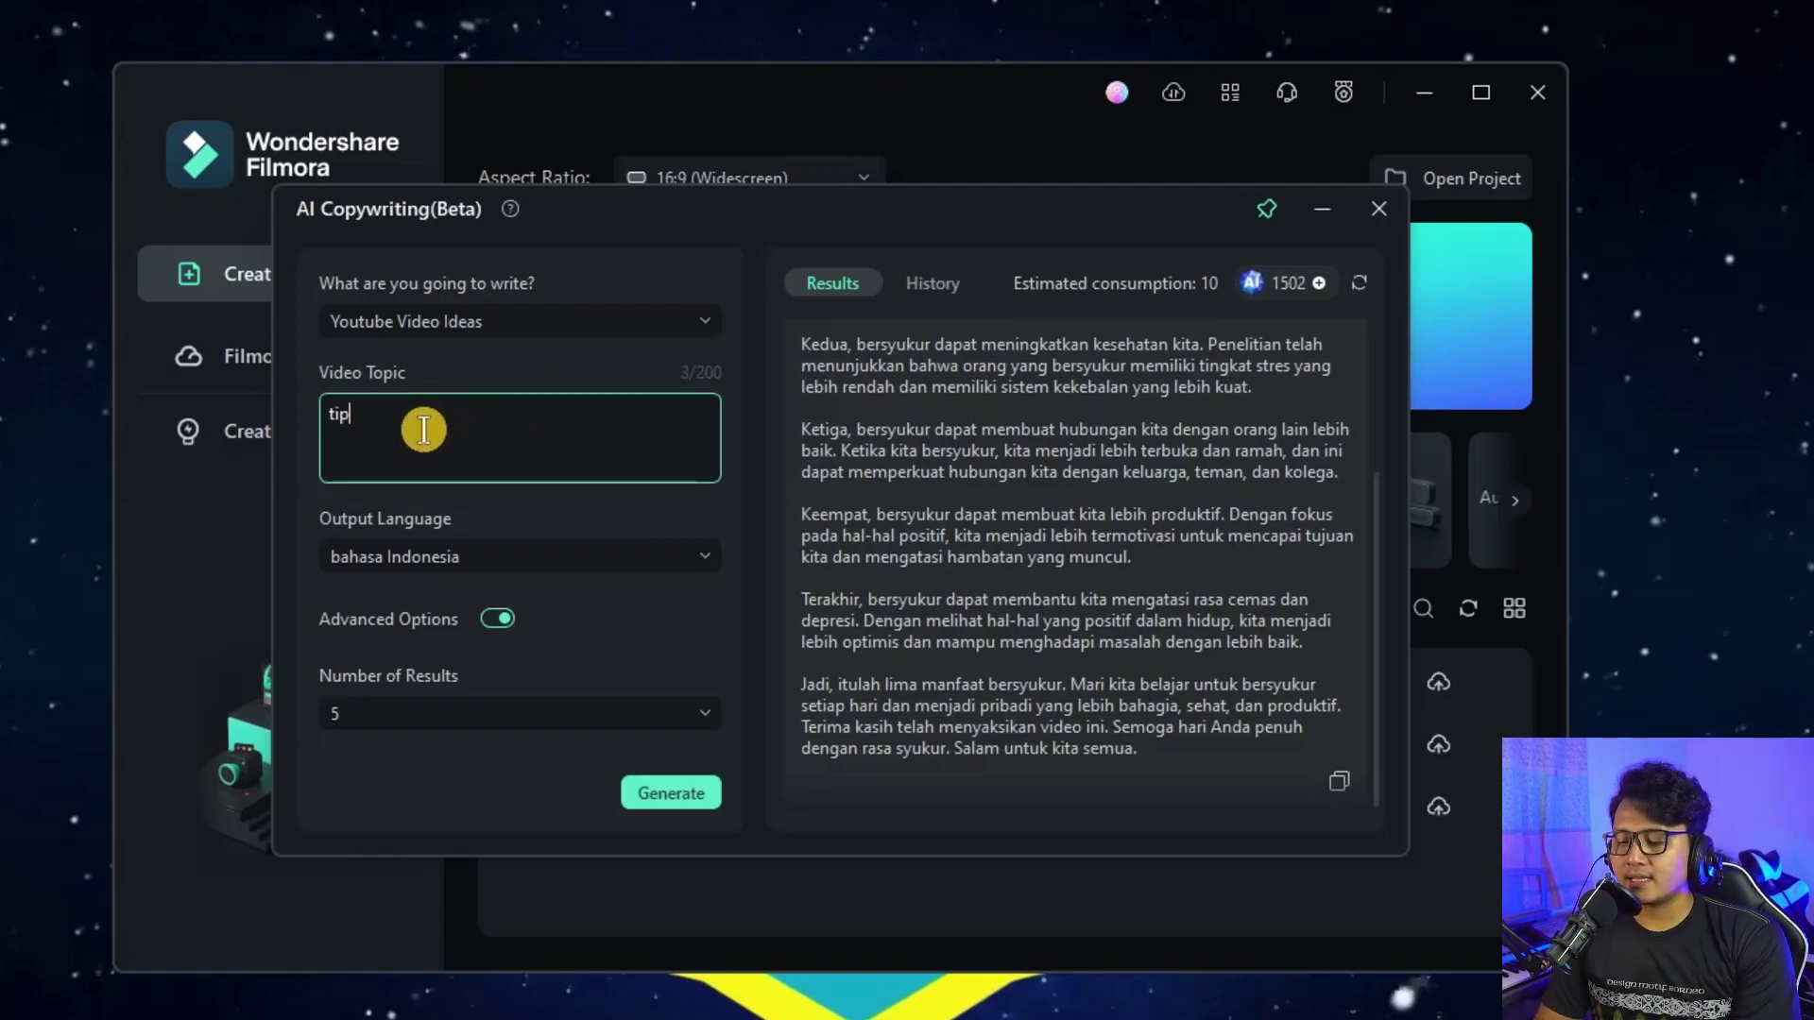
text(s menjaga kesehatan)
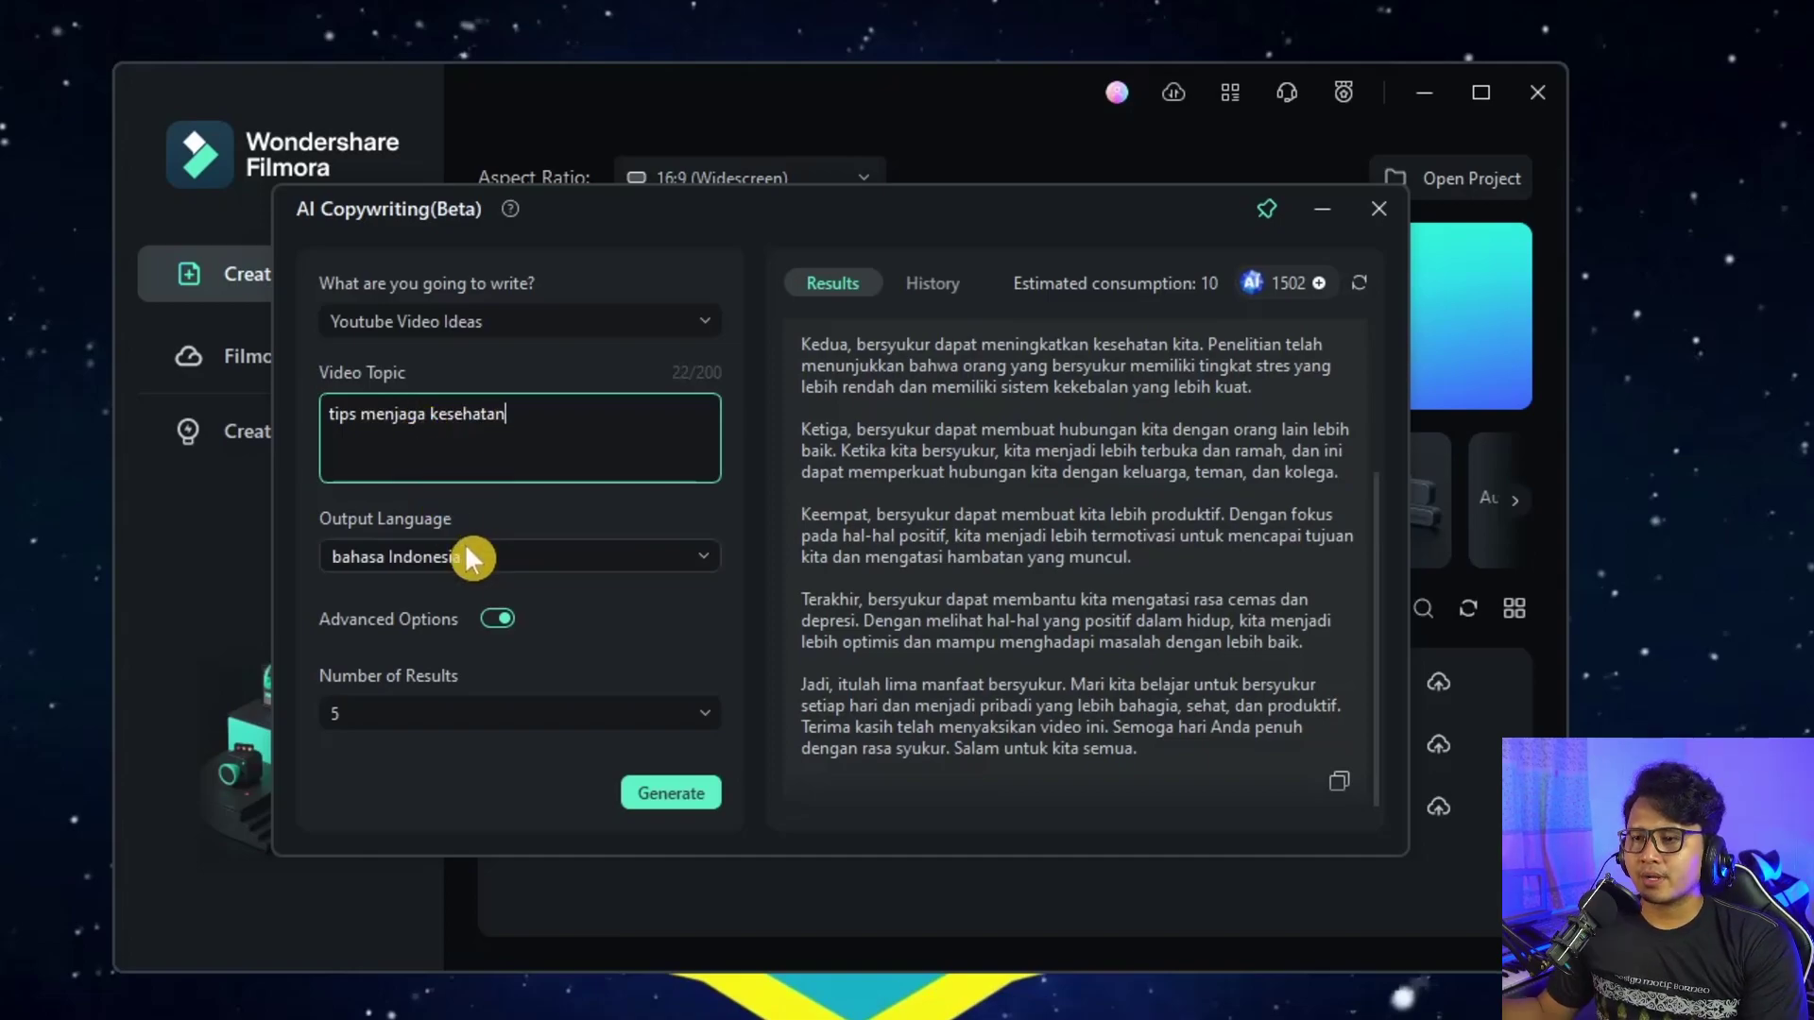
Set the number of results to 5, generate the video ideas and read through the list.
click(502, 711)
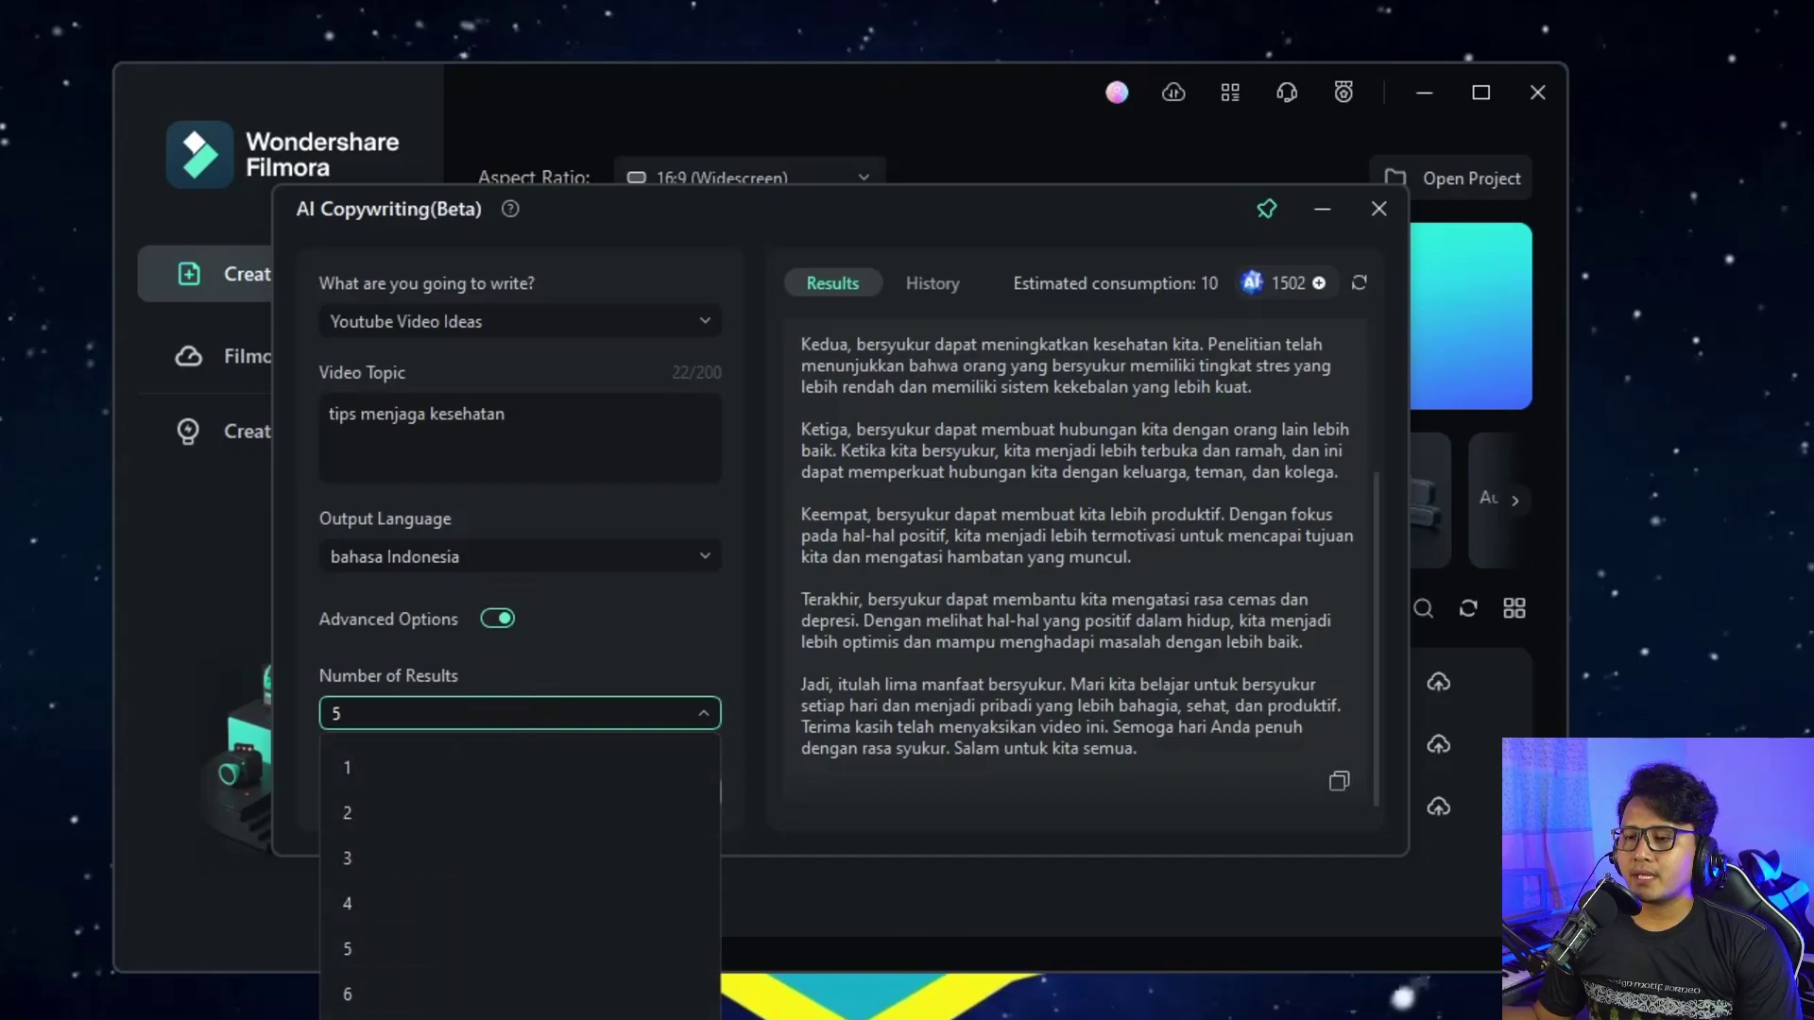
click(385, 950)
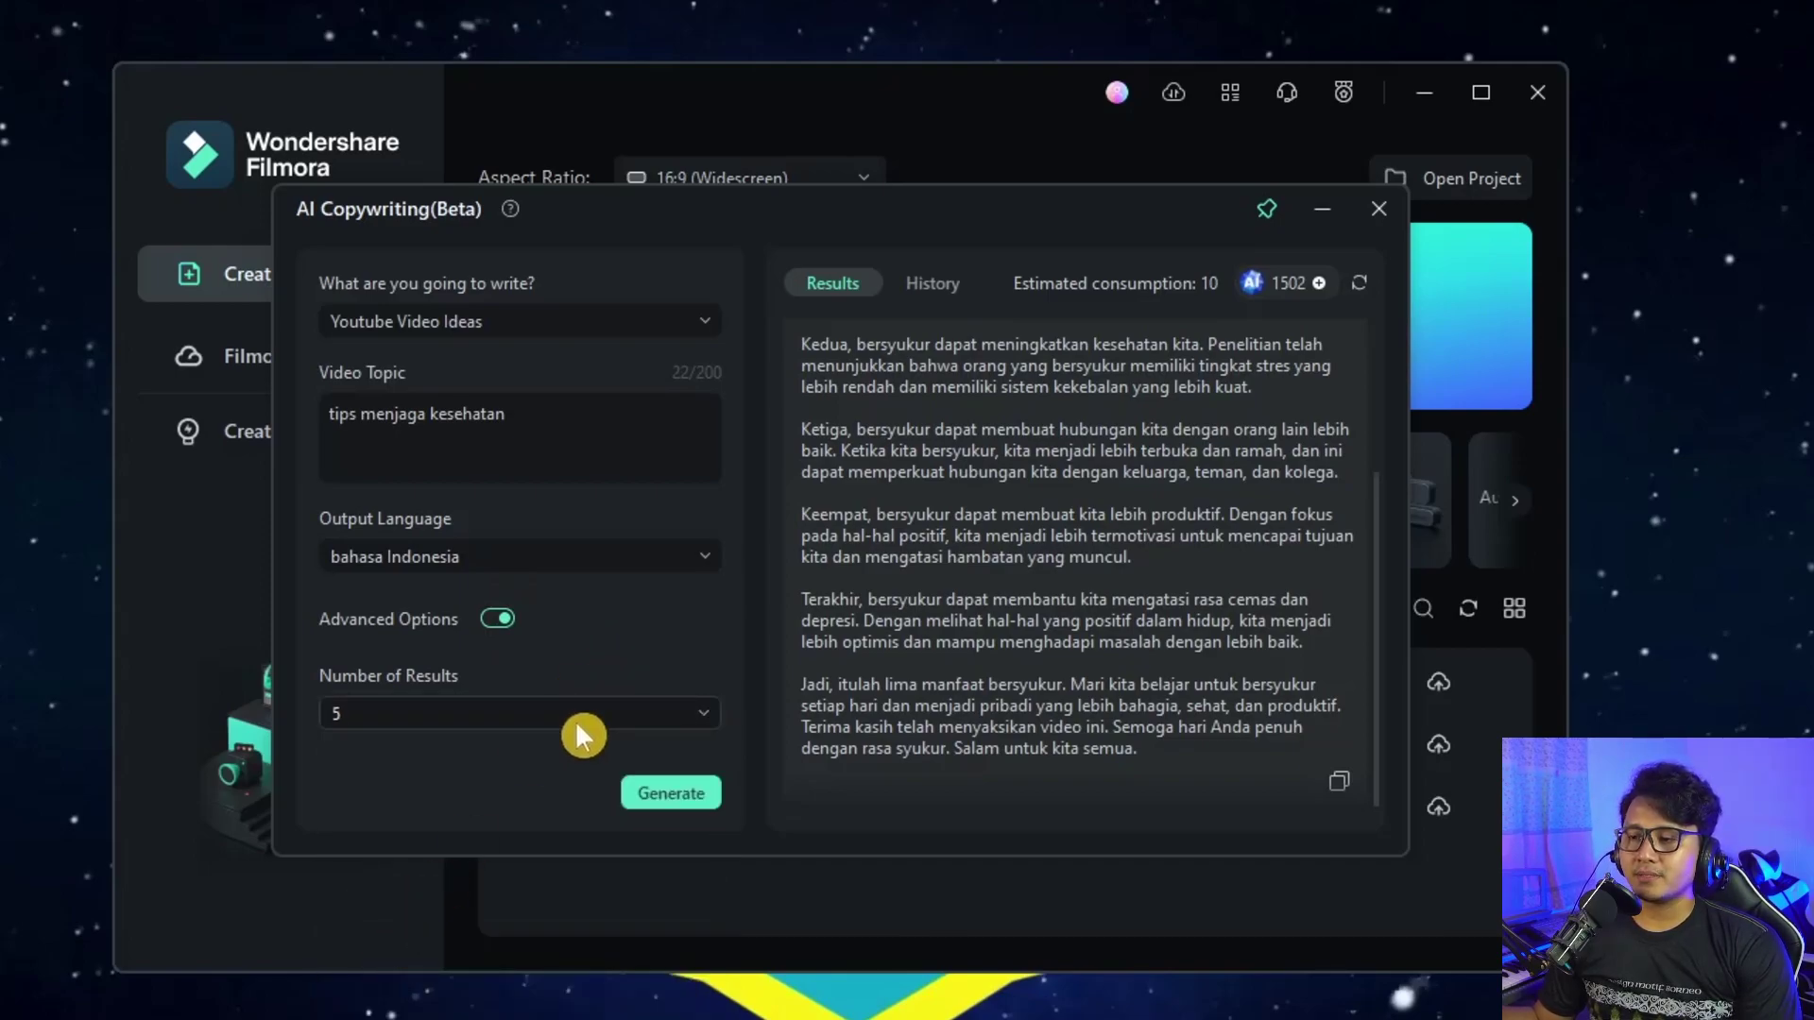
click(679, 799)
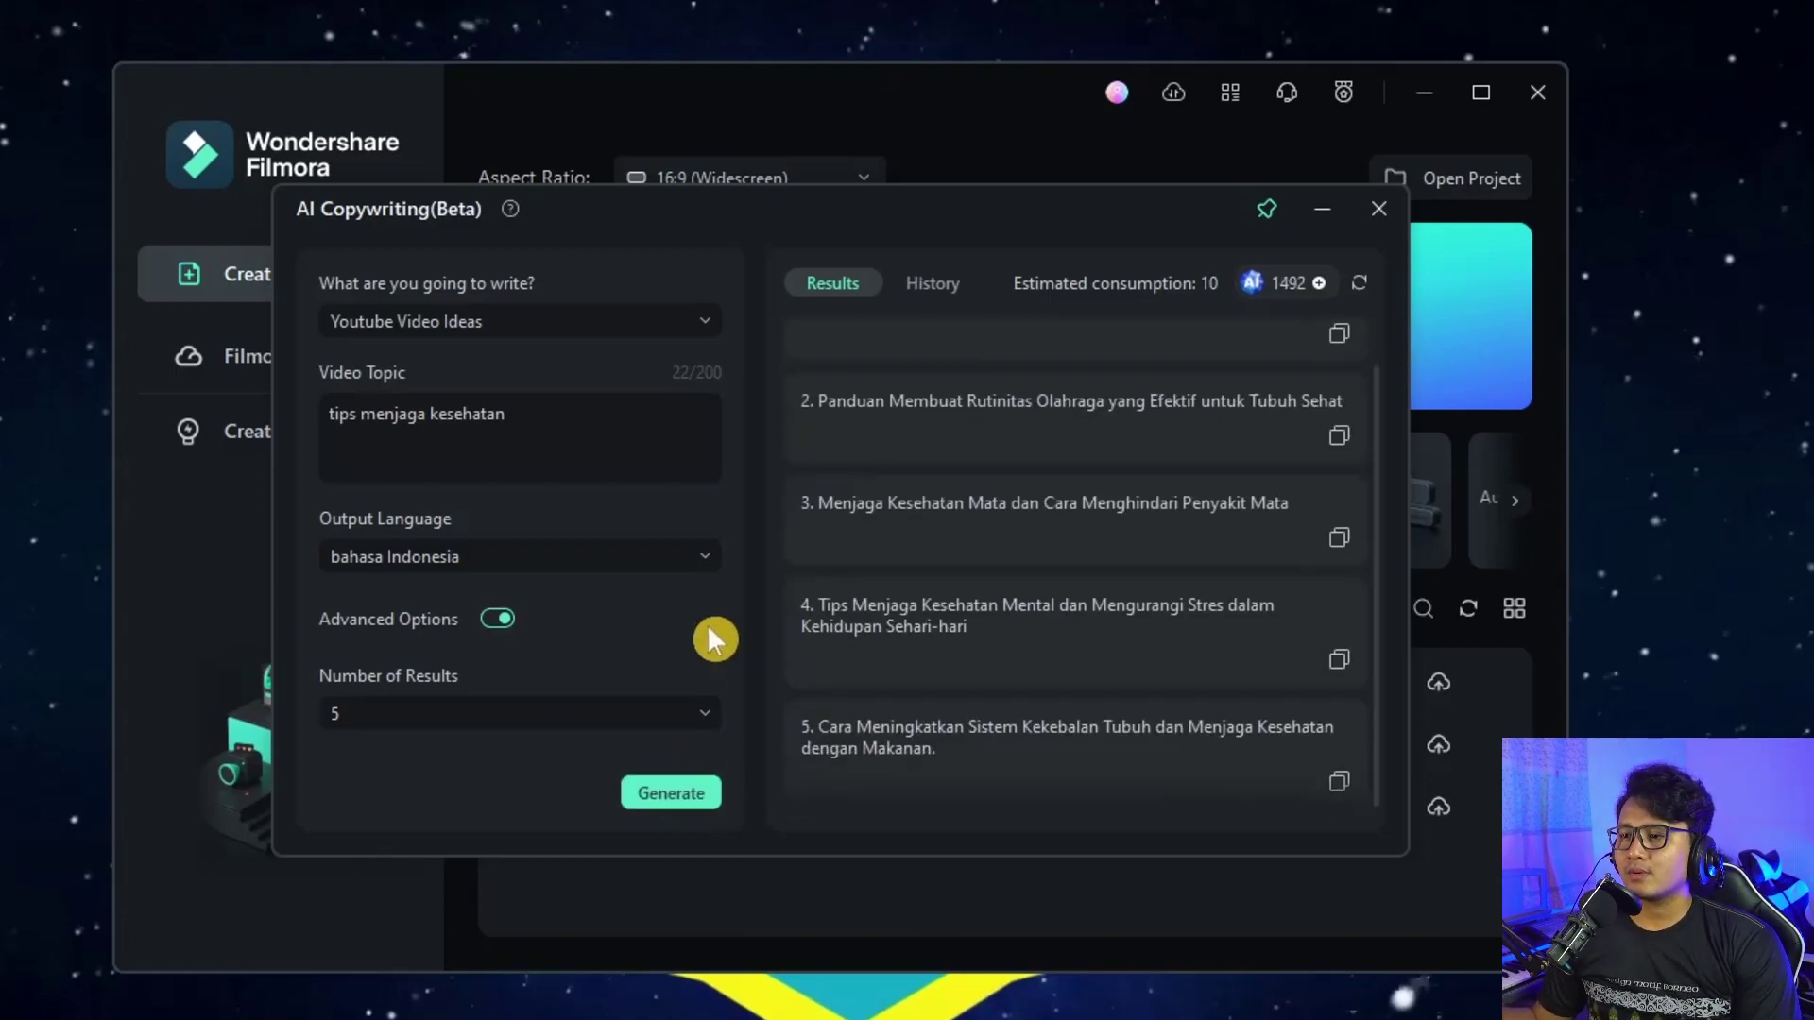
scroll(1008, 708, up, 1)
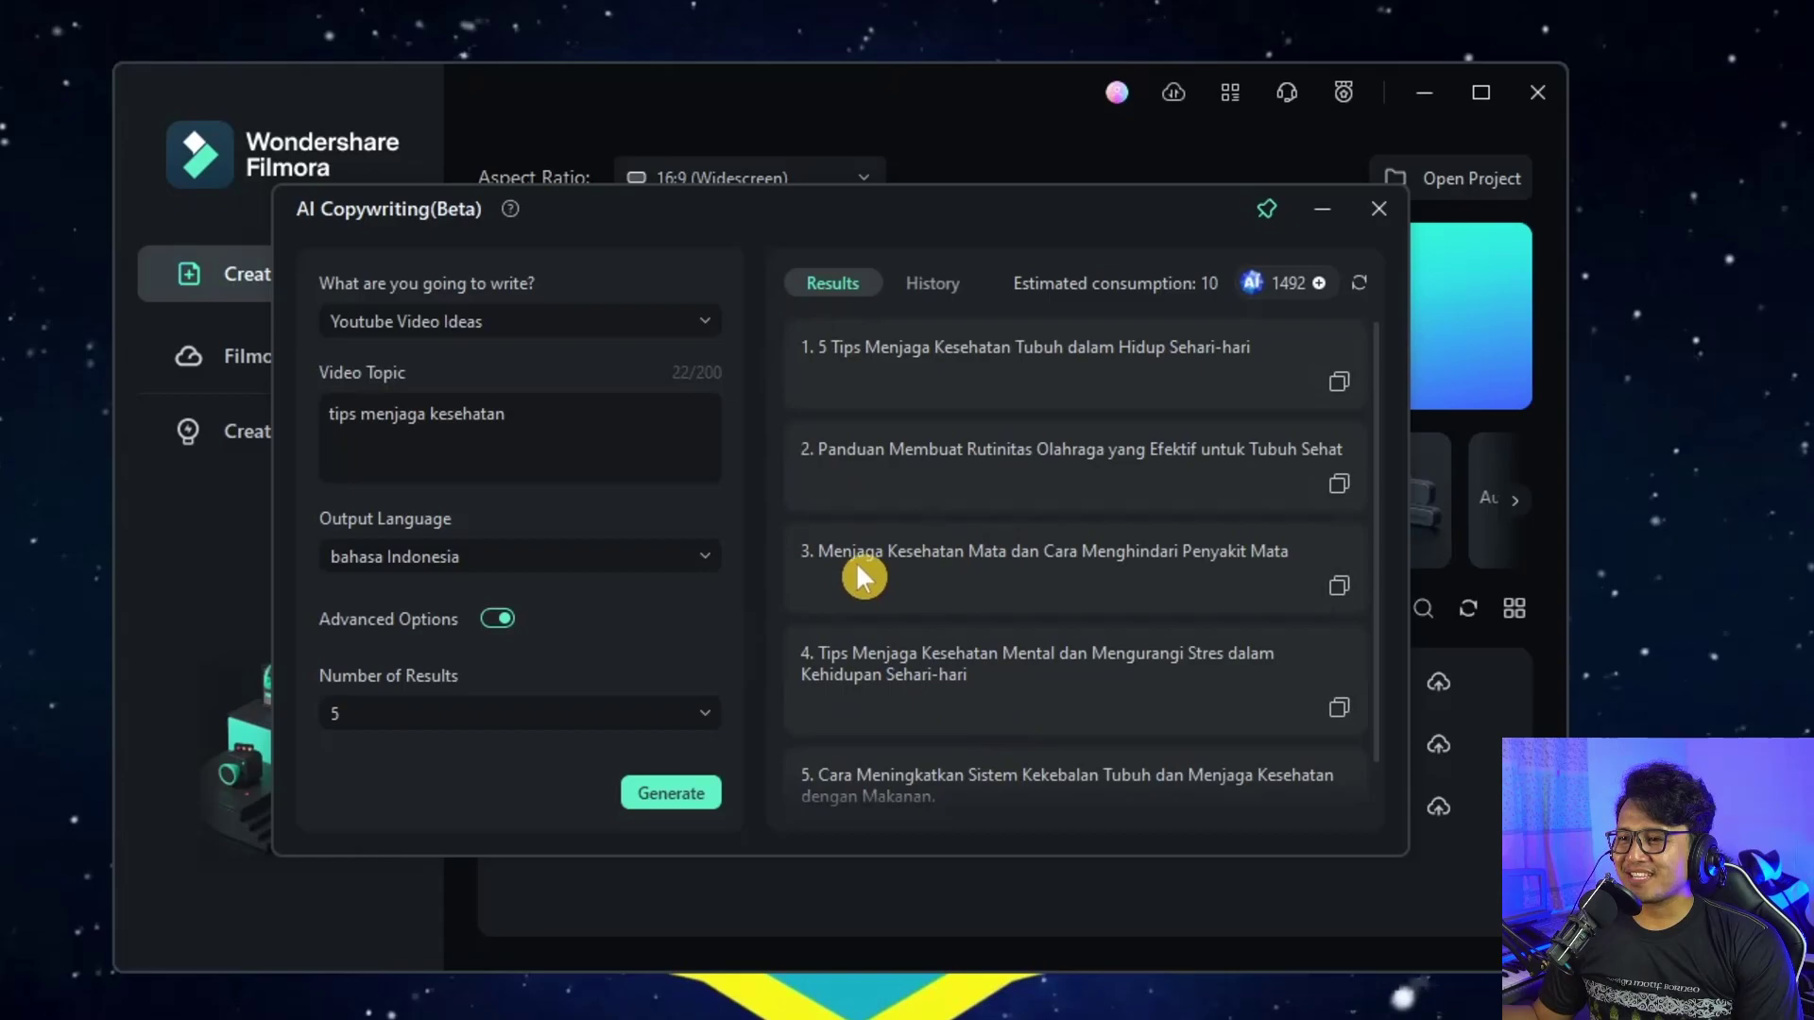
scroll(905, 782, down, 1)
scroll(903, 773, up, 1)
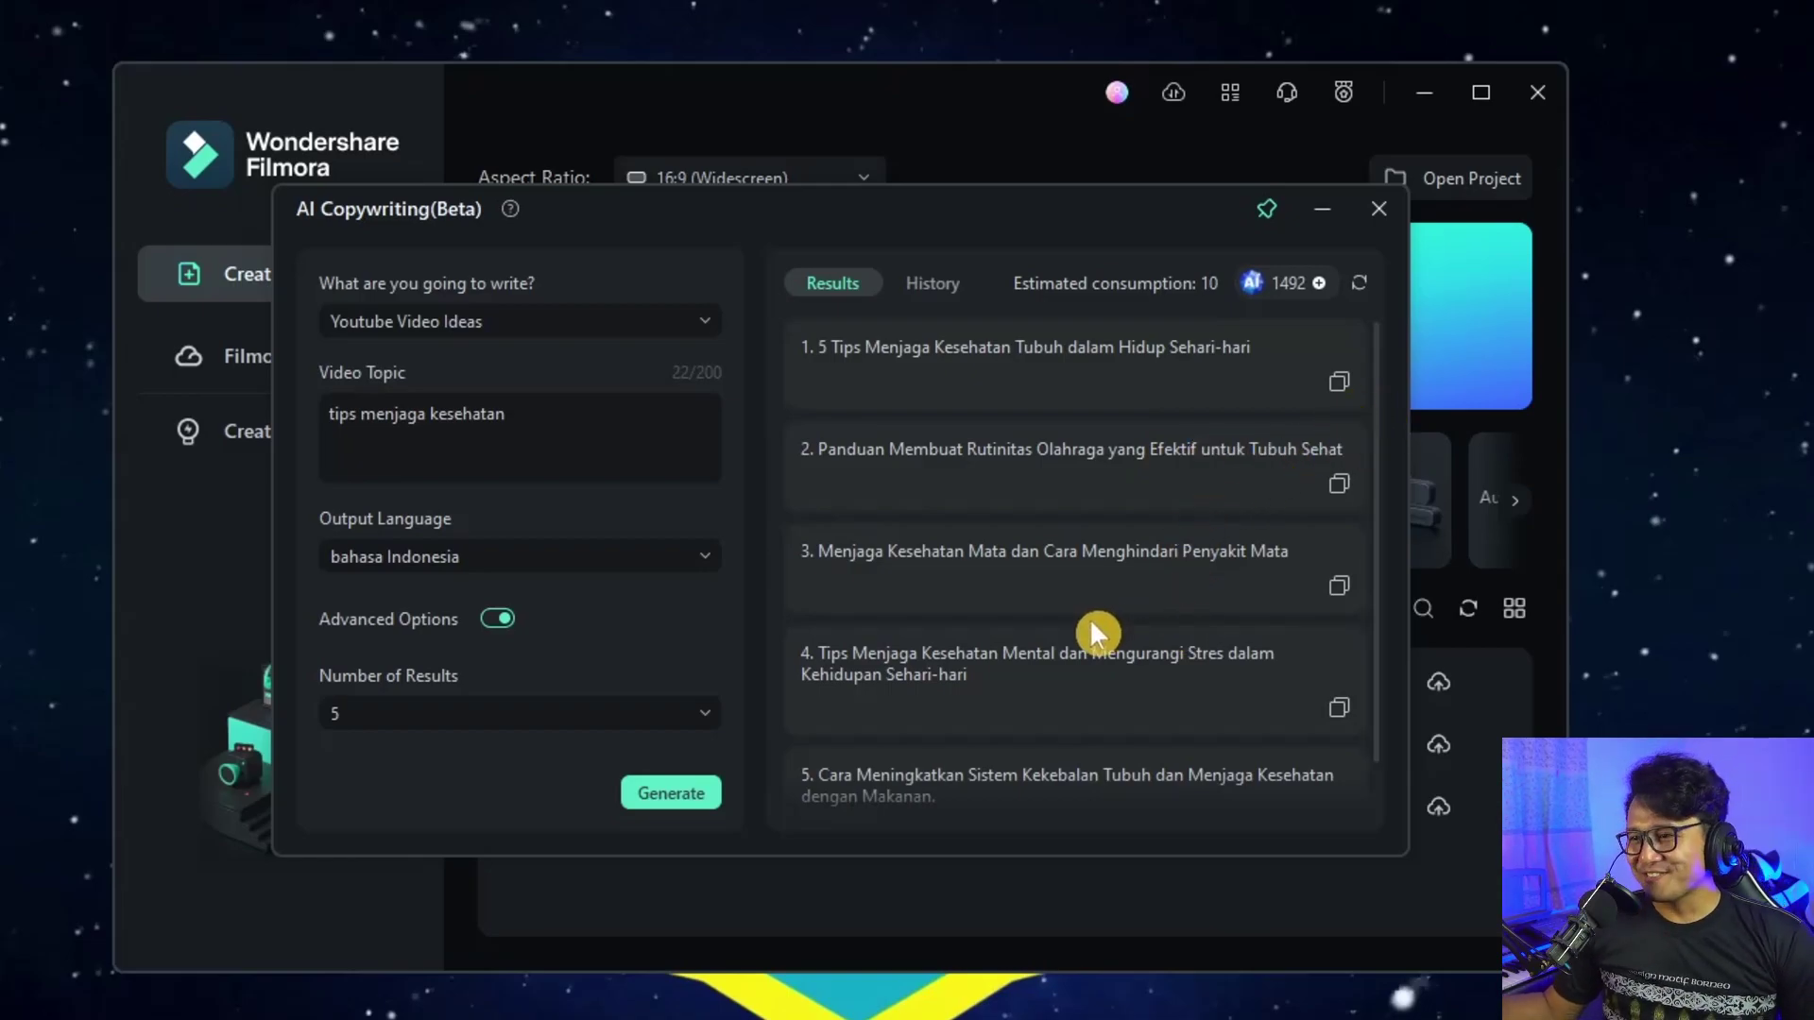
scroll(1096, 635, down, 1)
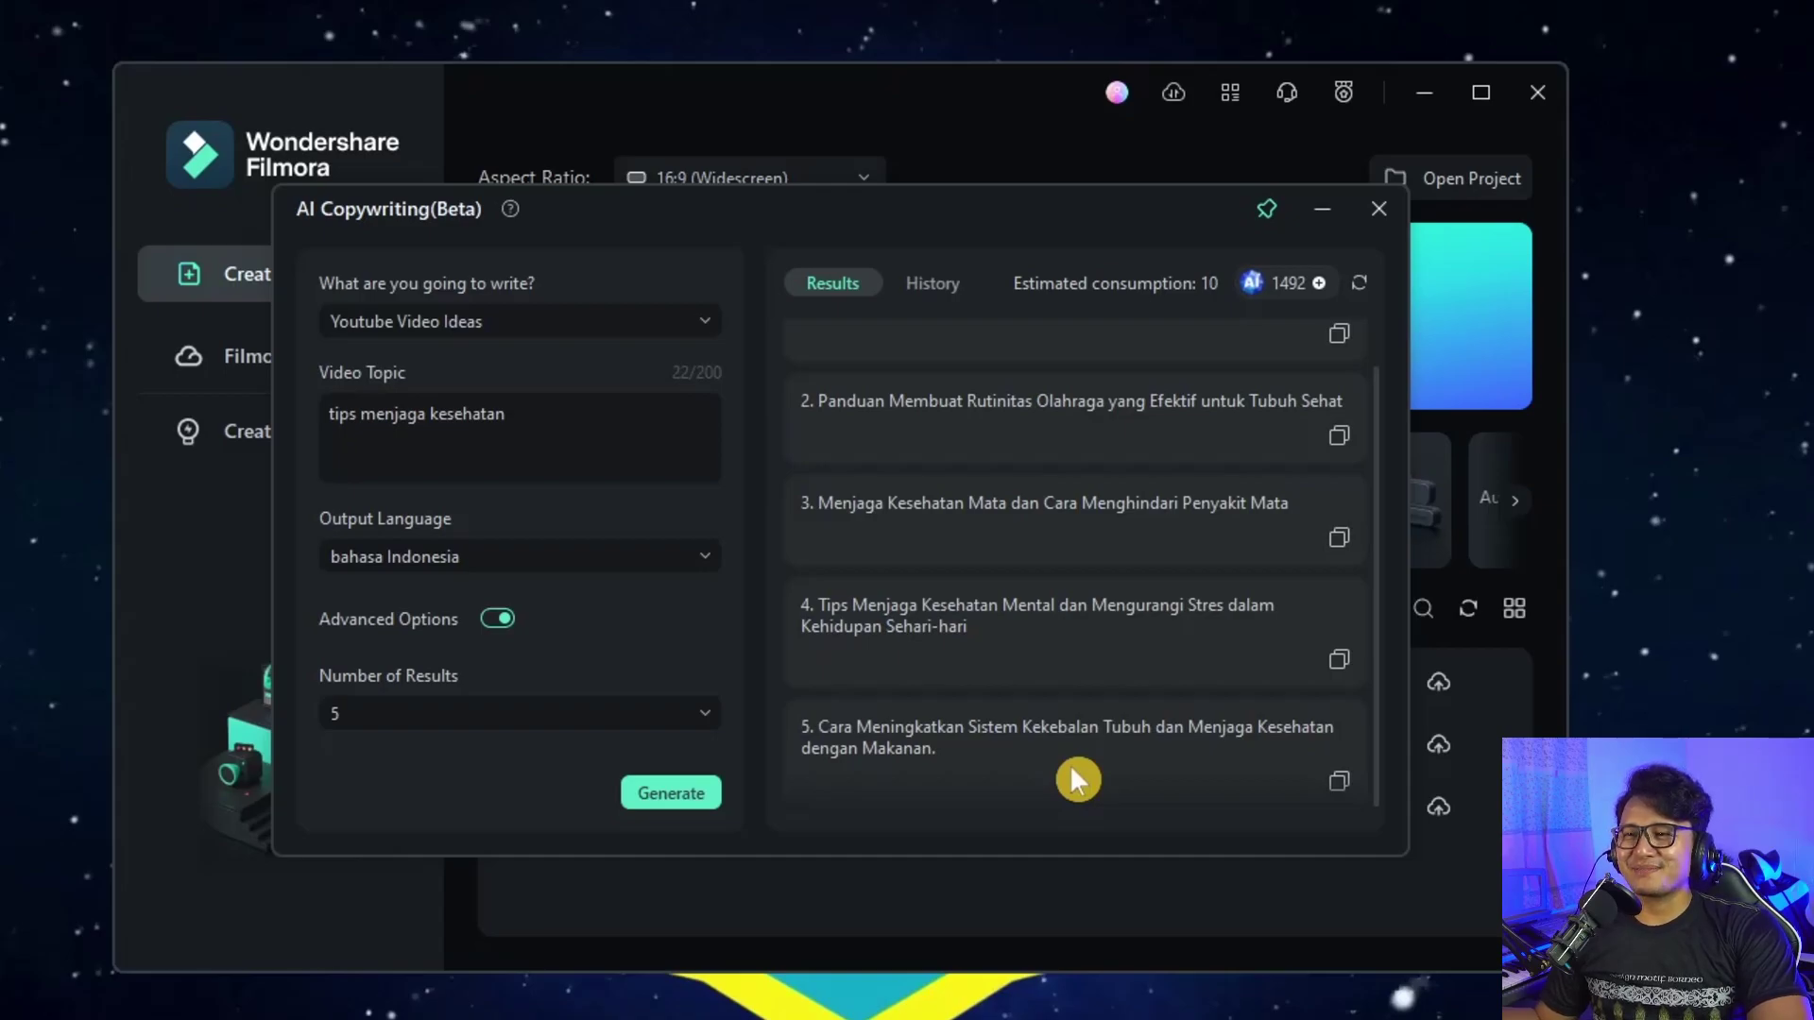
Change the output language to English, generate the video ideas again for the same topic and review them.
click(566, 555)
scroll(569, 544, up, 3)
click(473, 498)
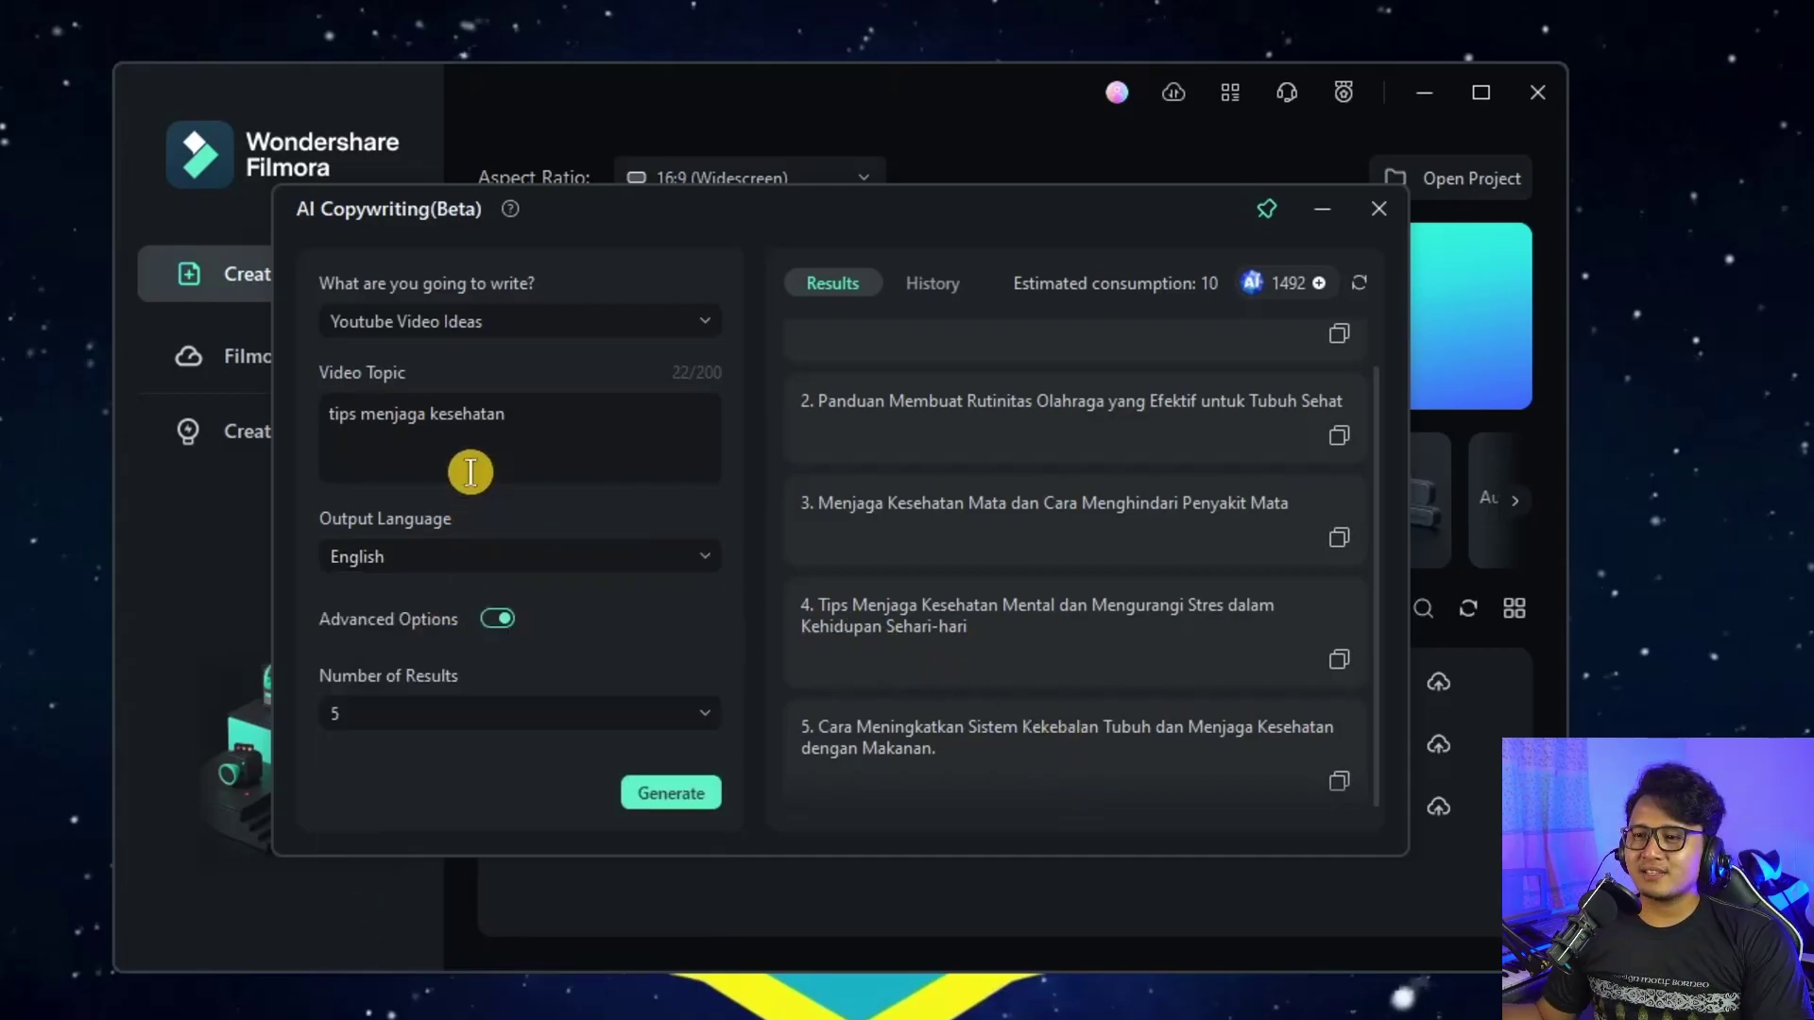
click(672, 801)
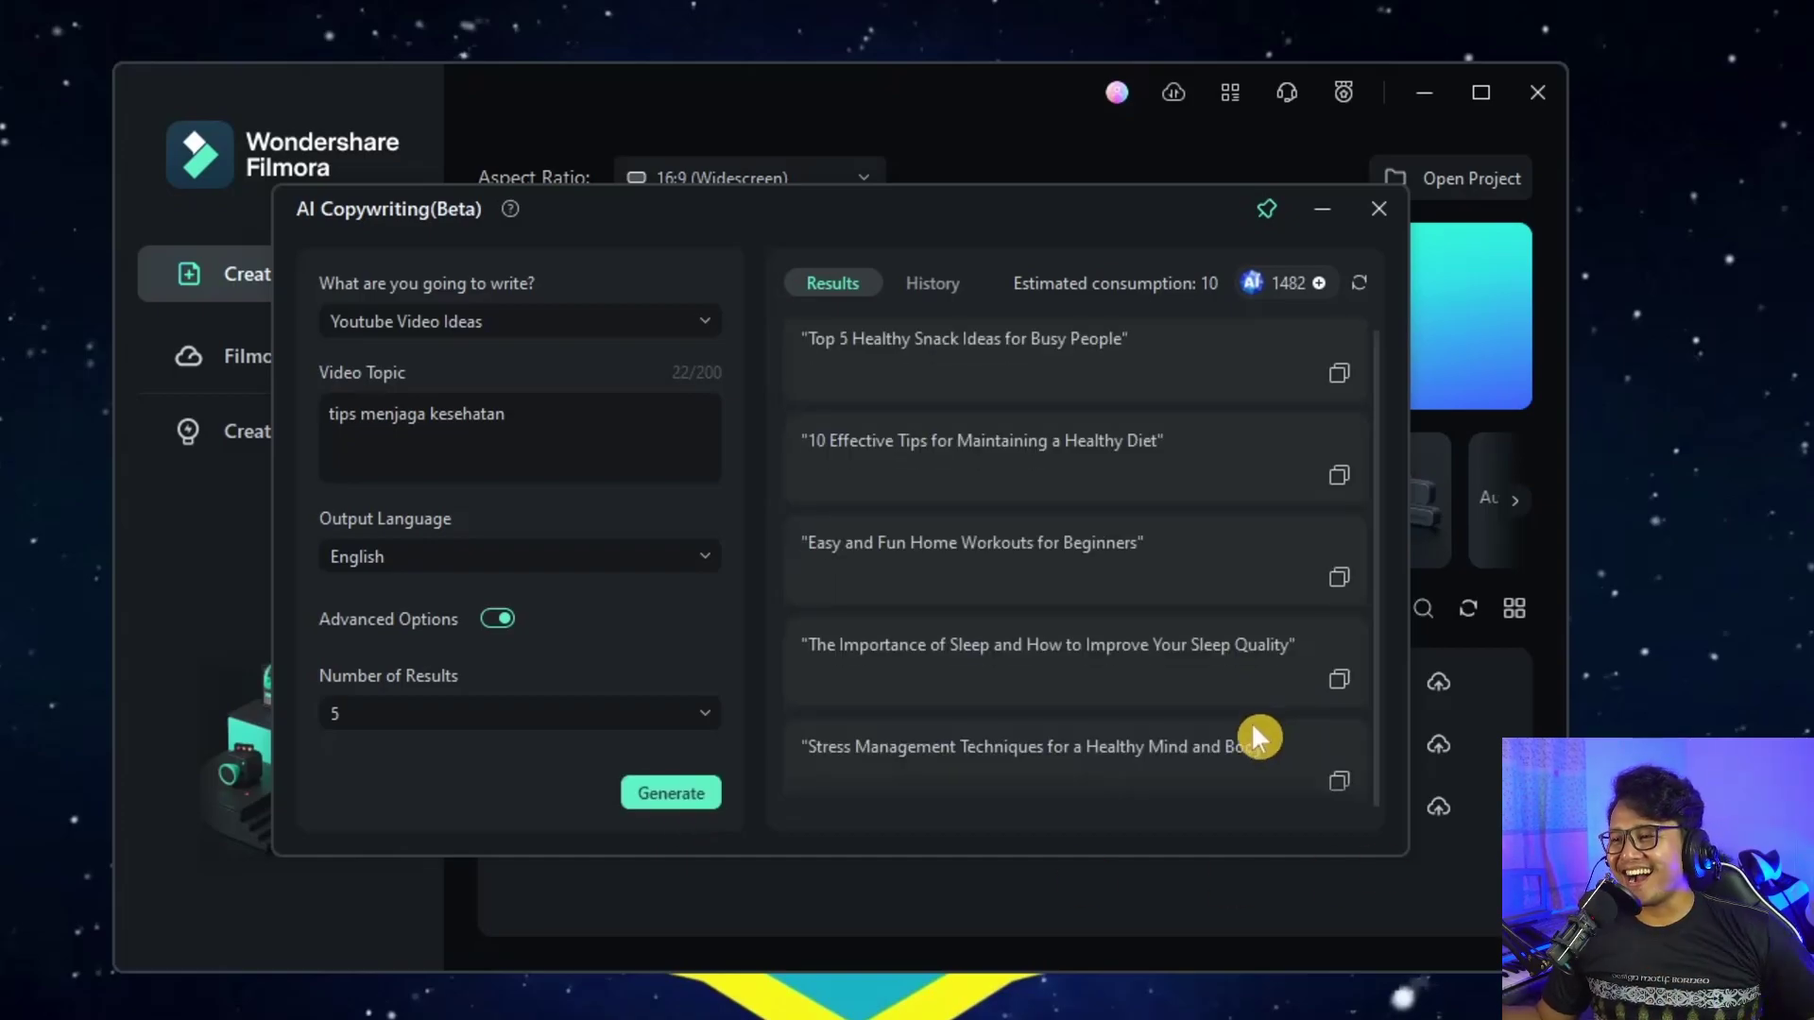
scroll(1039, 611, up, 1)
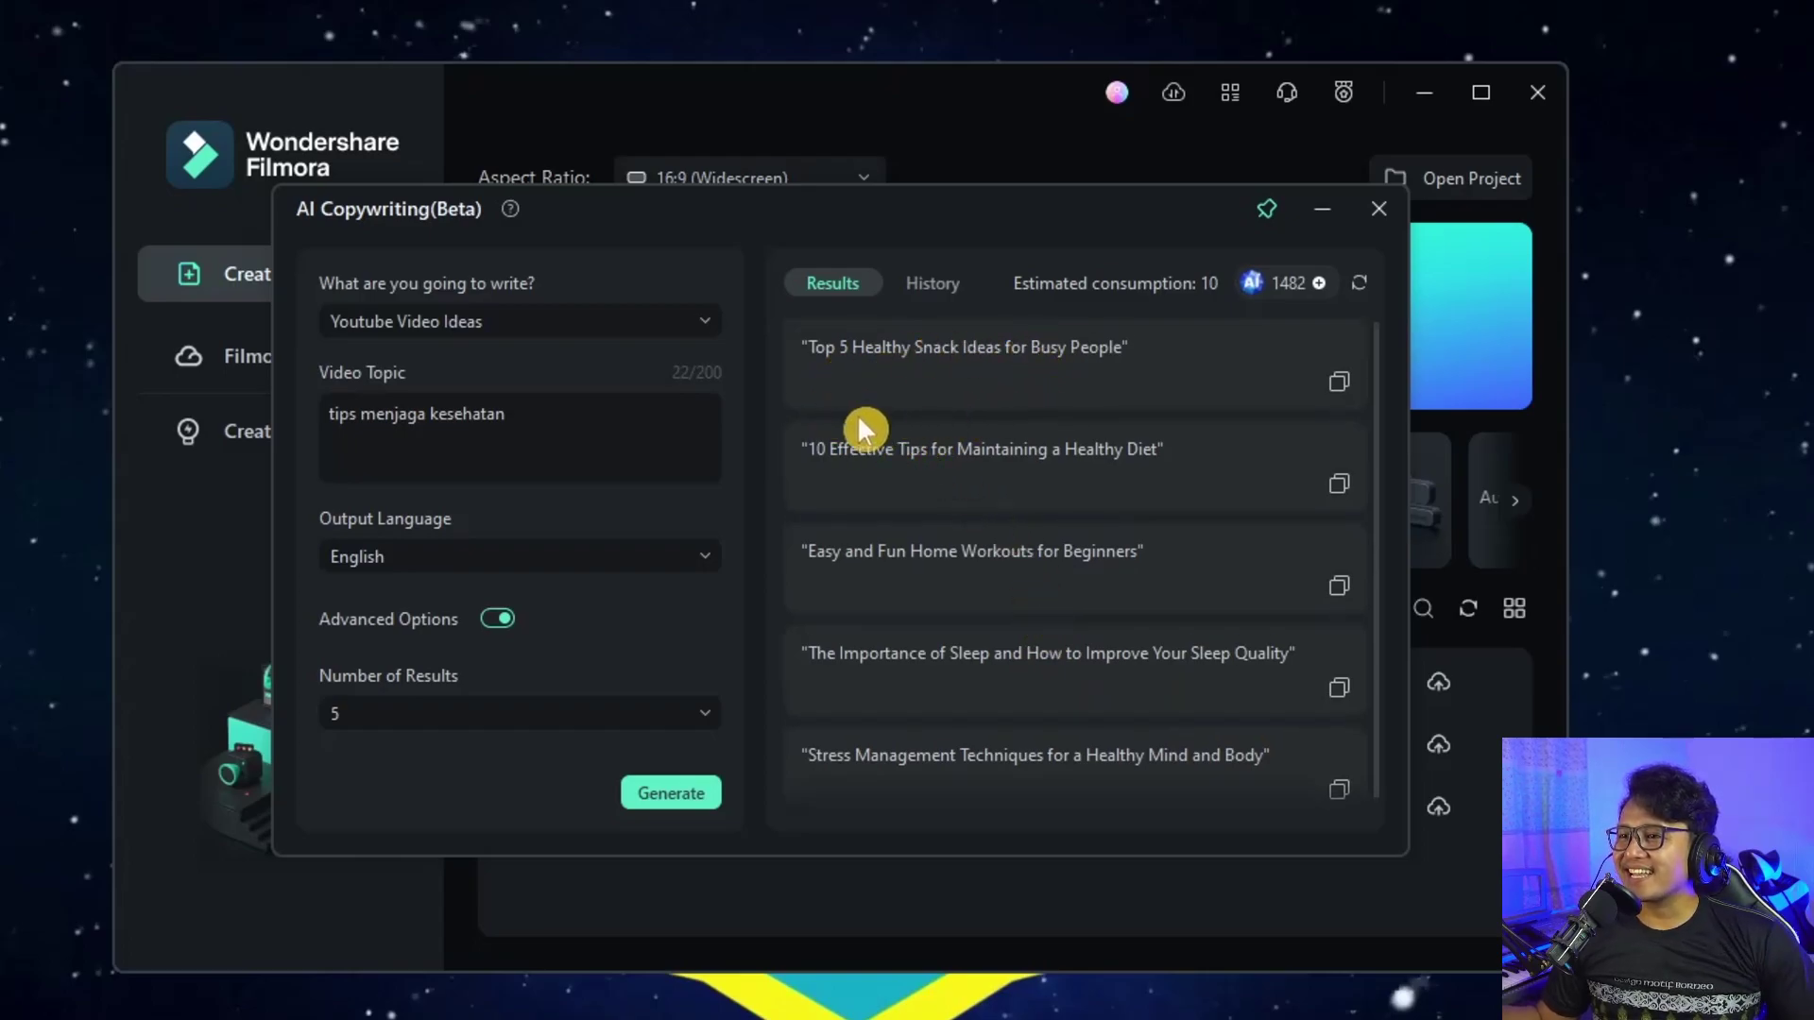
scroll(945, 604, down, 1)
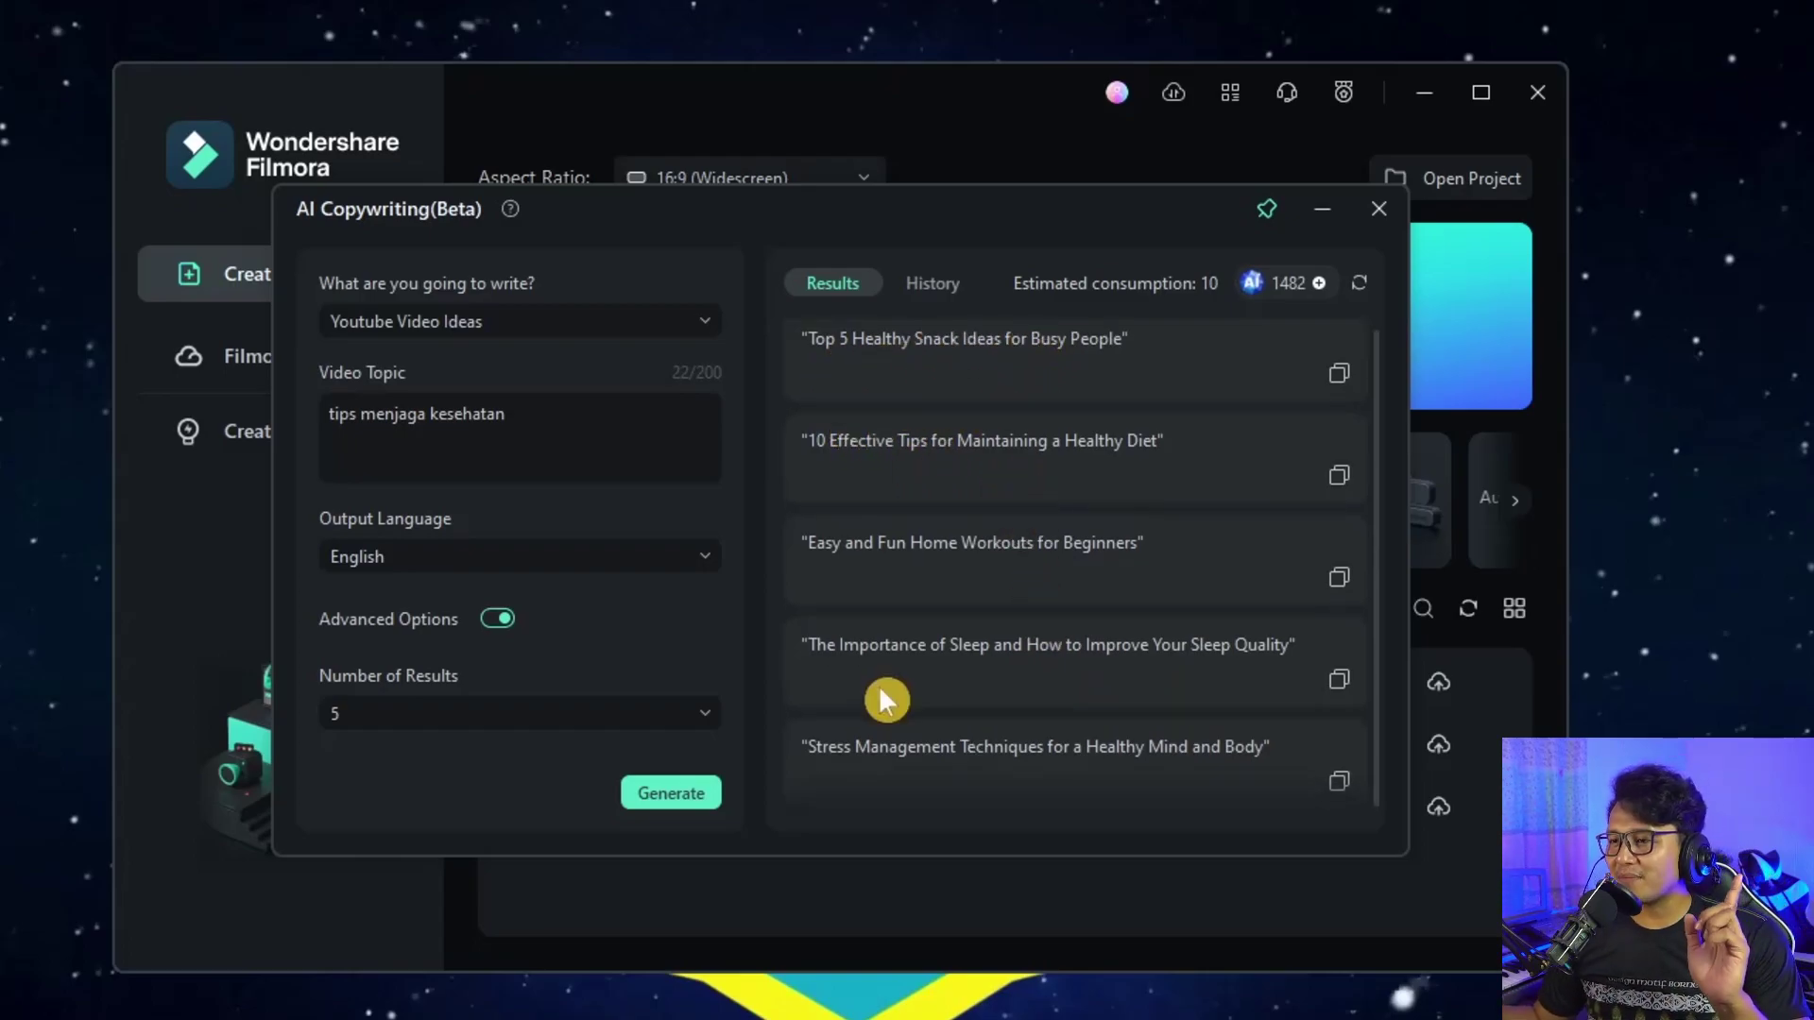
scroll(1039, 567, up, 1)
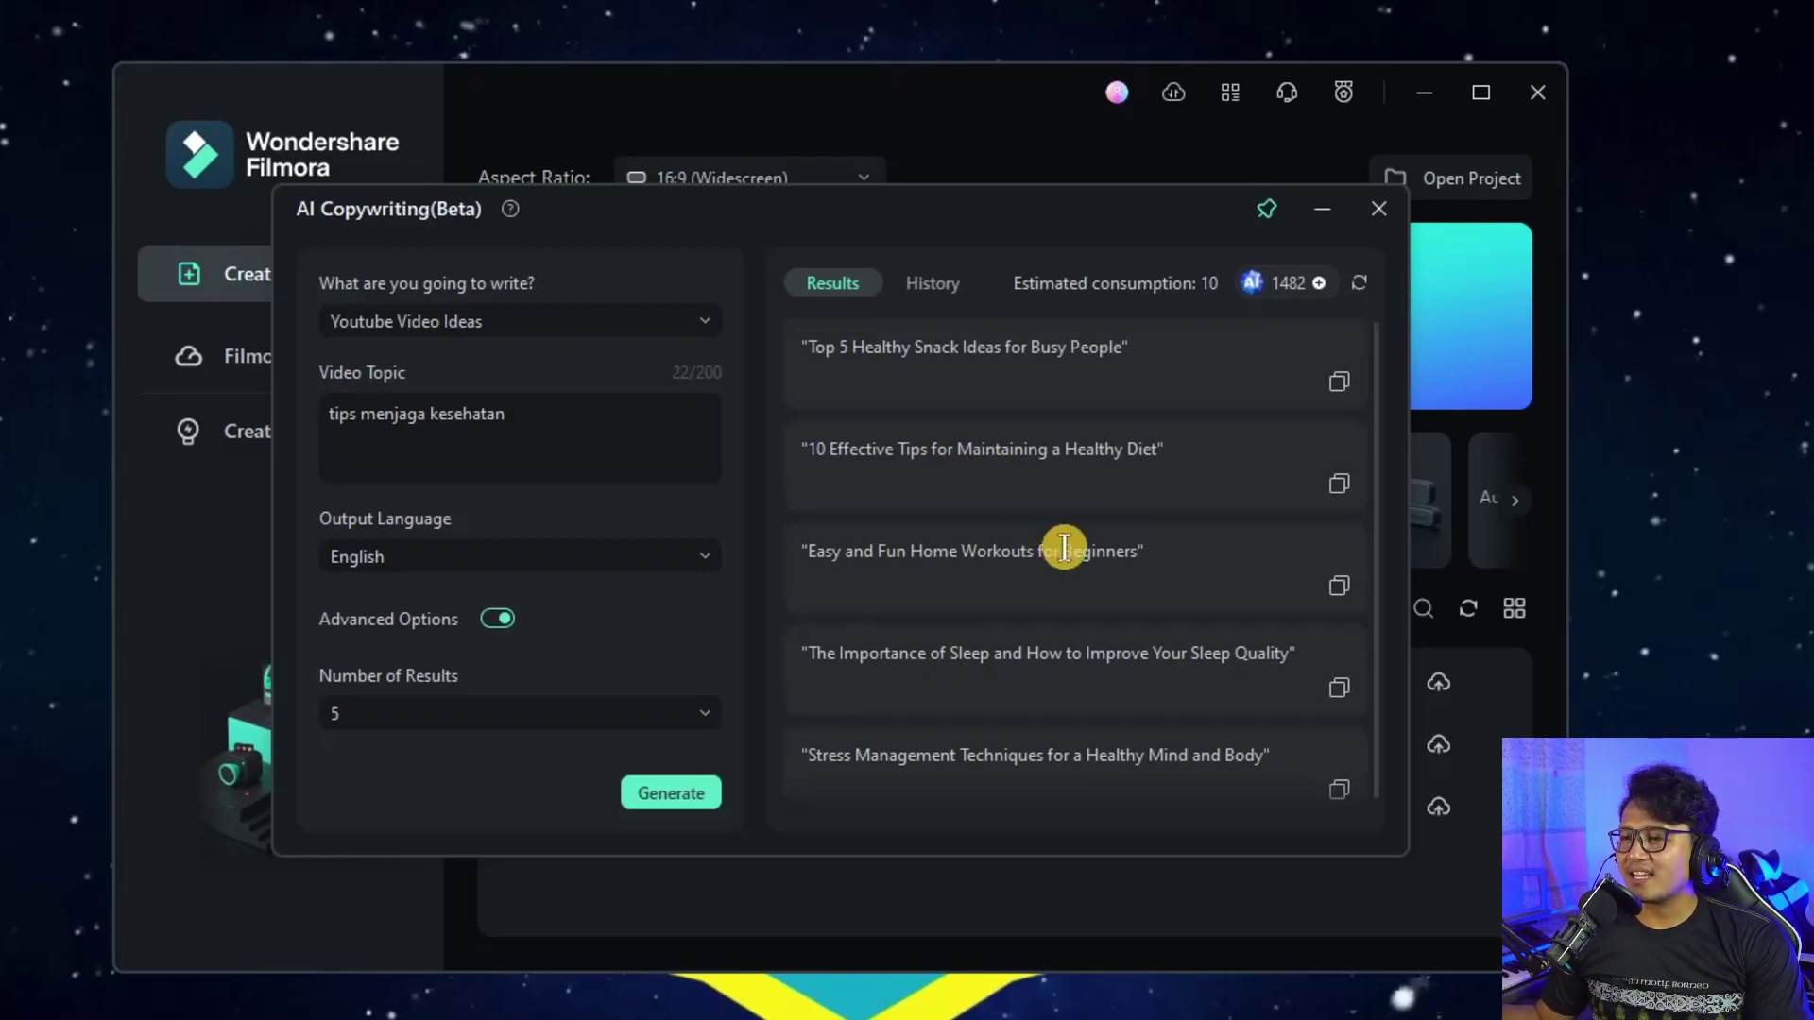